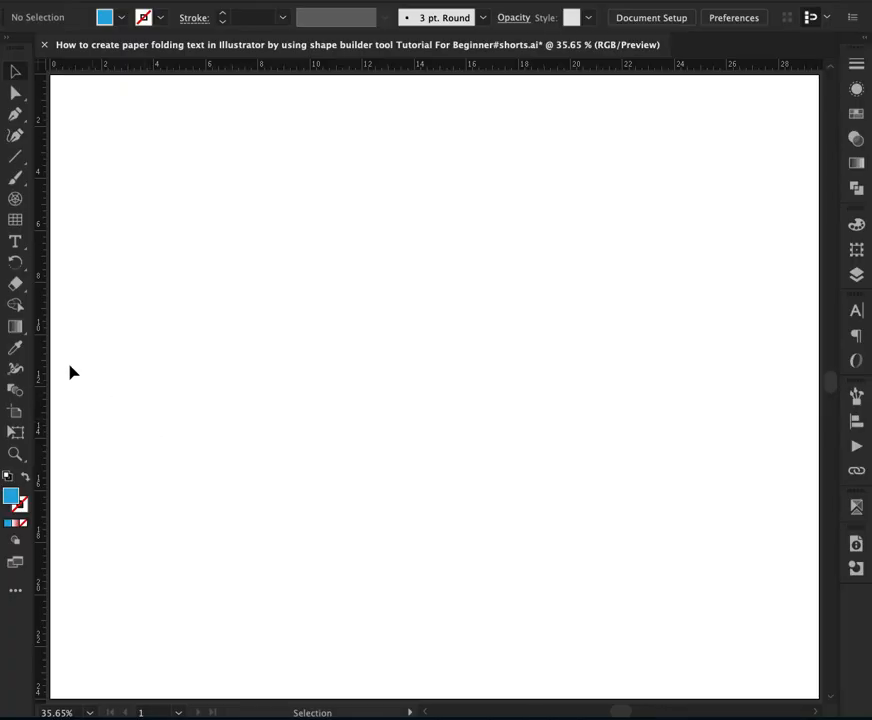
# - Add the text "PAGE" to the artboard as point type
pyautogui.click(15, 241)
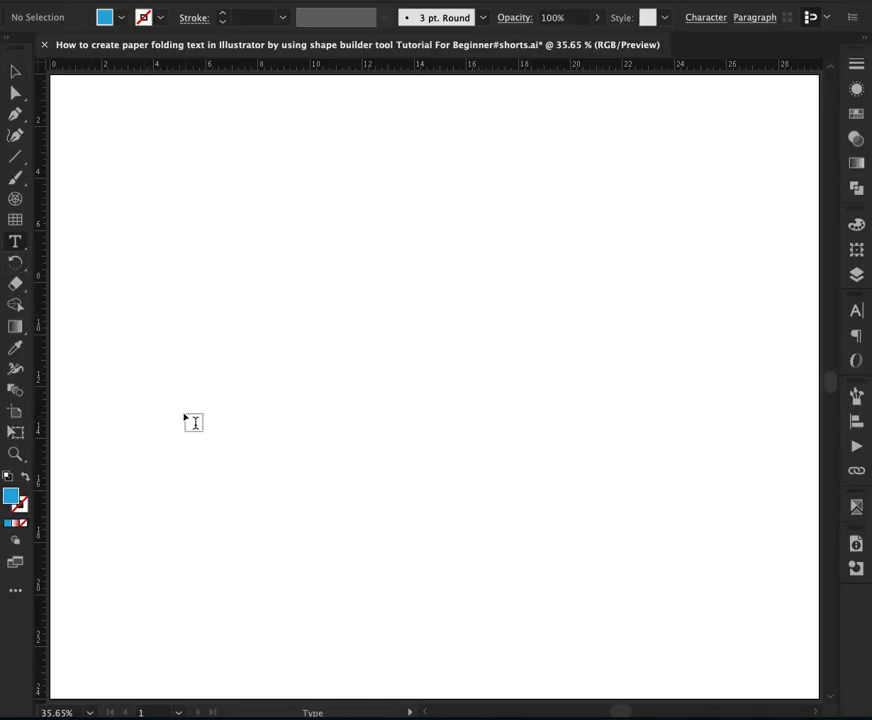
pyautogui.click(180, 405)
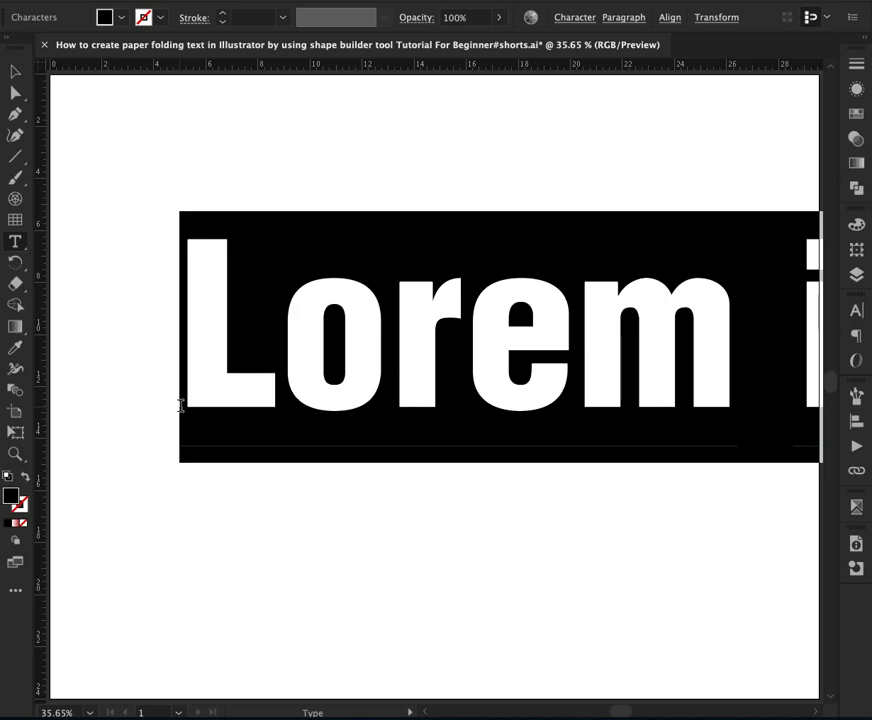
pyautogui.write('PAG')
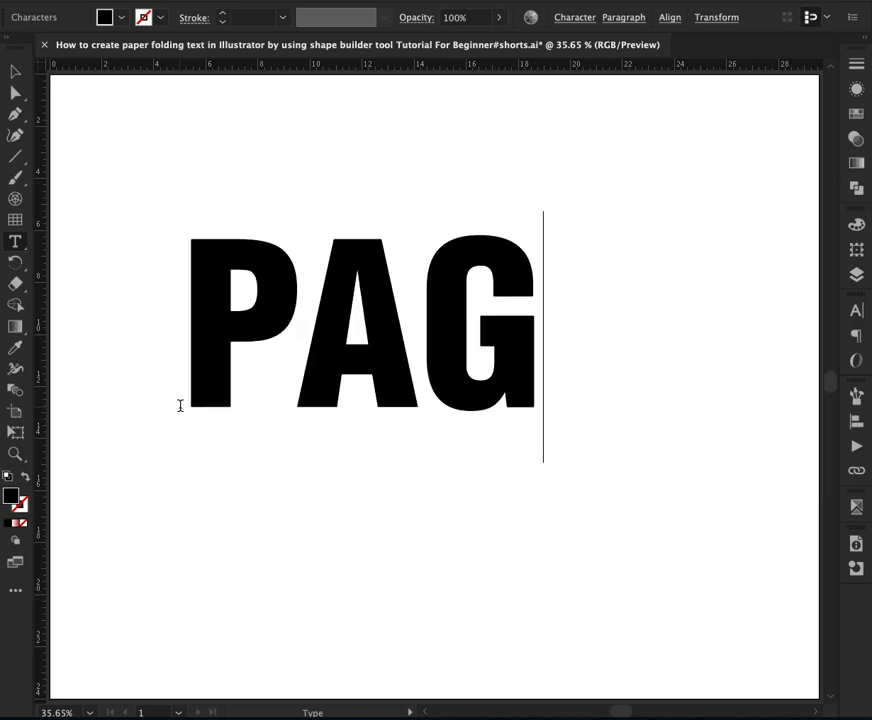
pyautogui.write('E')
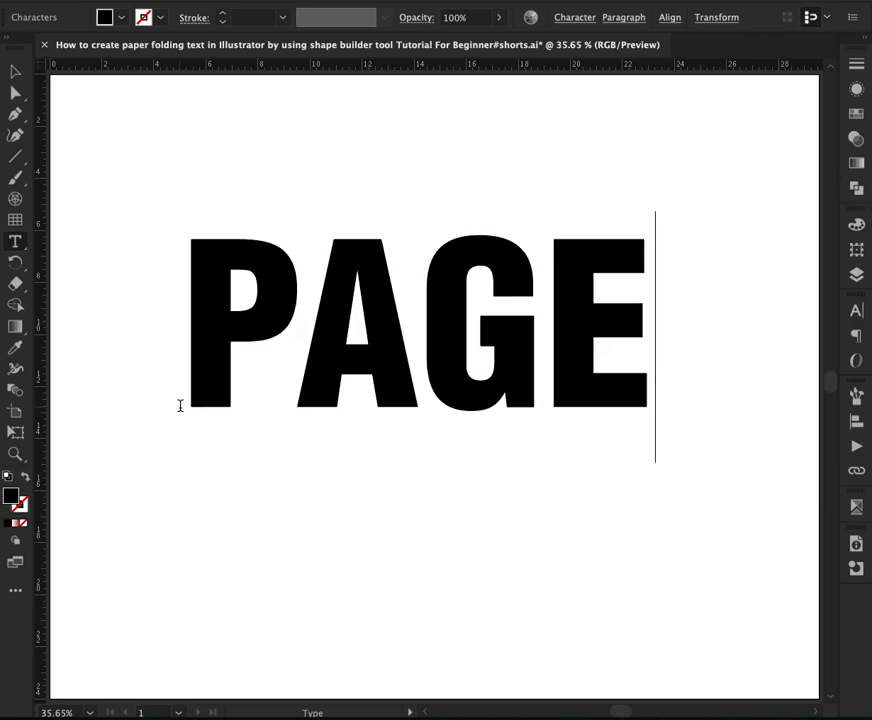
pyautogui.press('Escape')
# - Move the PAGE text lower and enlarge it proportionally until it spans most of the artboard's width
pyautogui.moveTo(185, 413); pyautogui.dragTo(156, 481)
pyautogui.press('t')
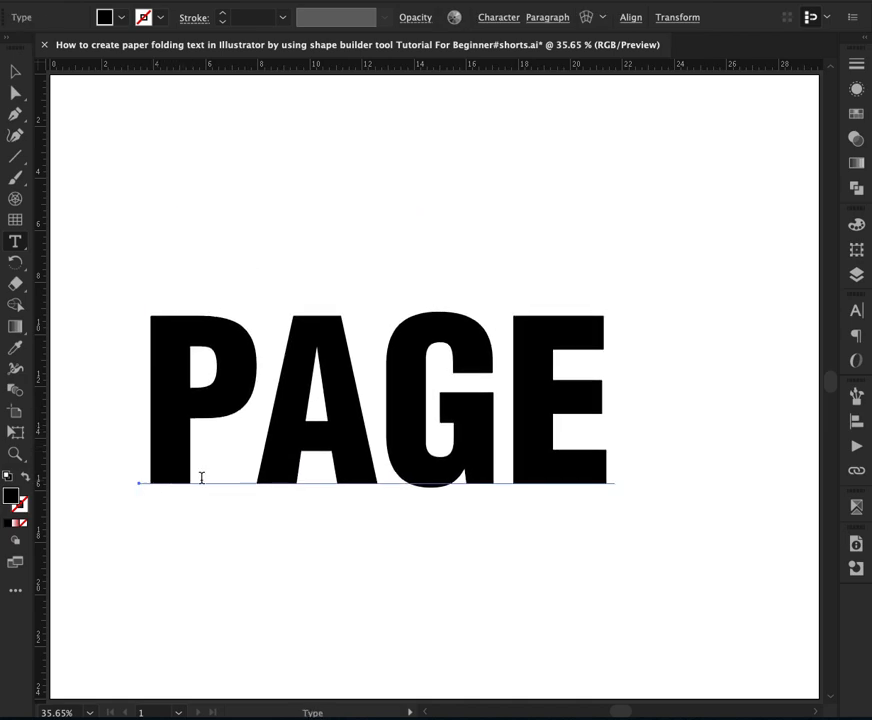
pyautogui.press('v')
pyautogui.click(513, 362)
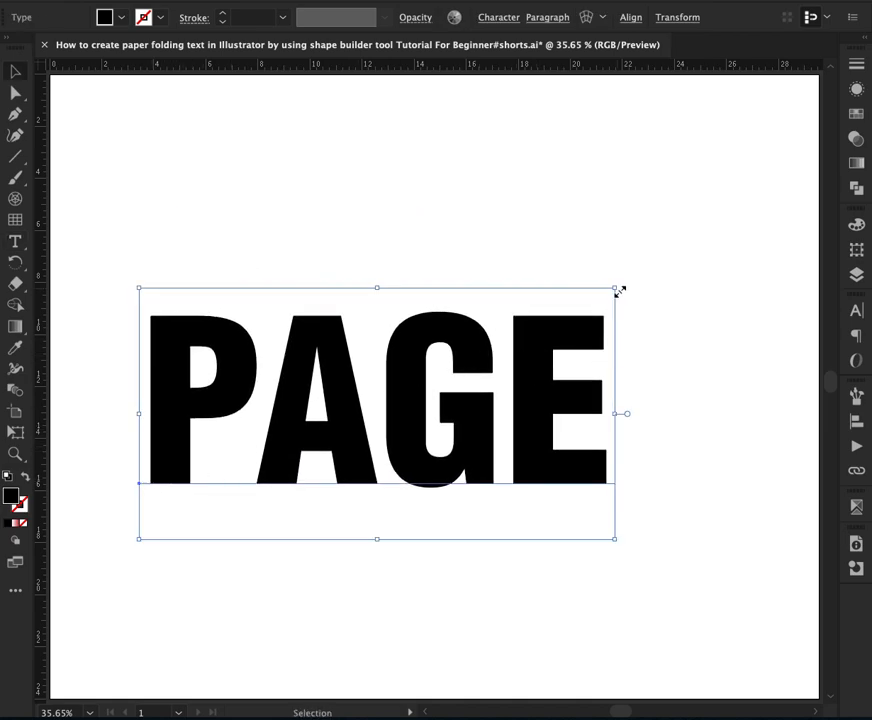
pyautogui.moveTo(619, 291); pyautogui.dragTo(804, 214)
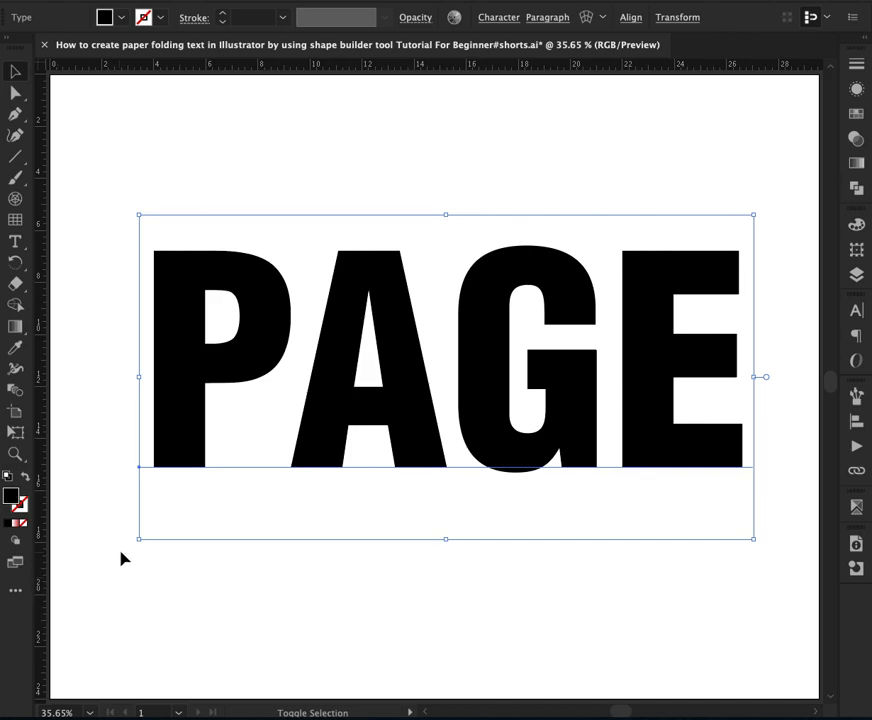
pyautogui.moveTo(140, 538); pyautogui.dragTo(104, 557)
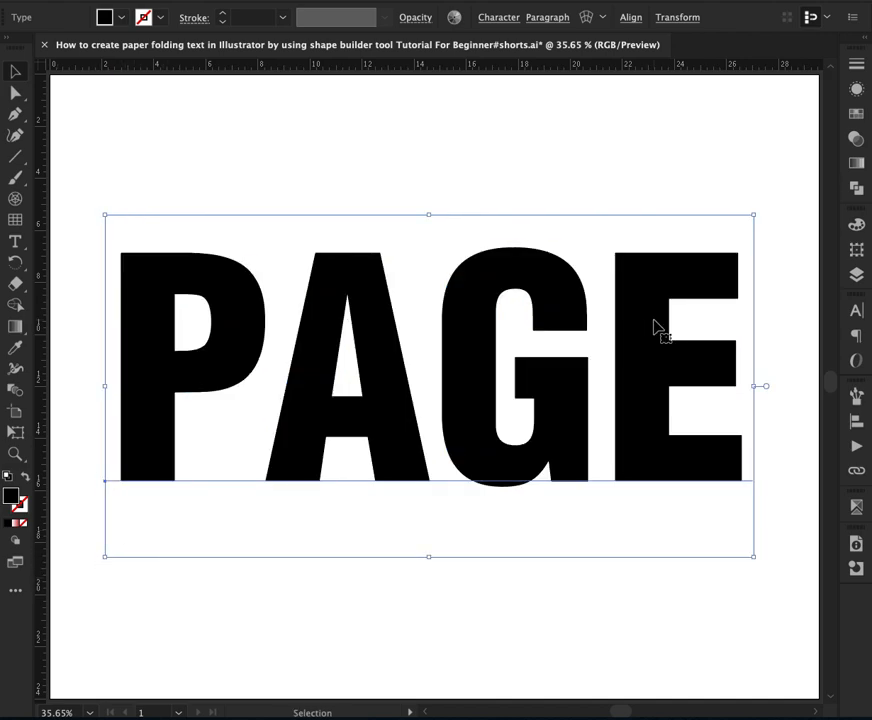
# - Fill the PAGE text with the blue swatch R=41 G=171 B=226
pyautogui.click(857, 114)
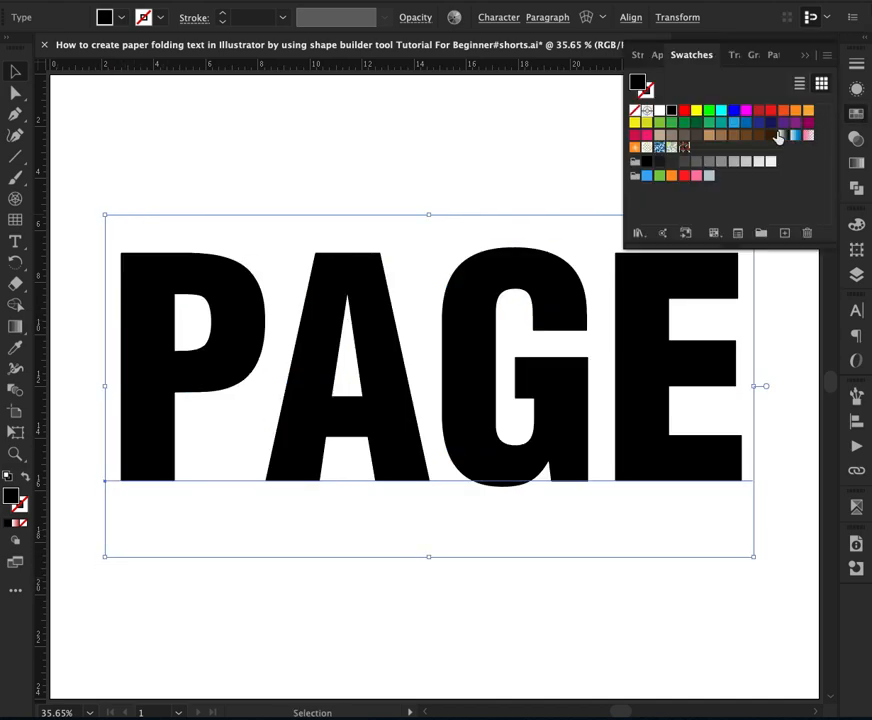
pyautogui.click(735, 124)
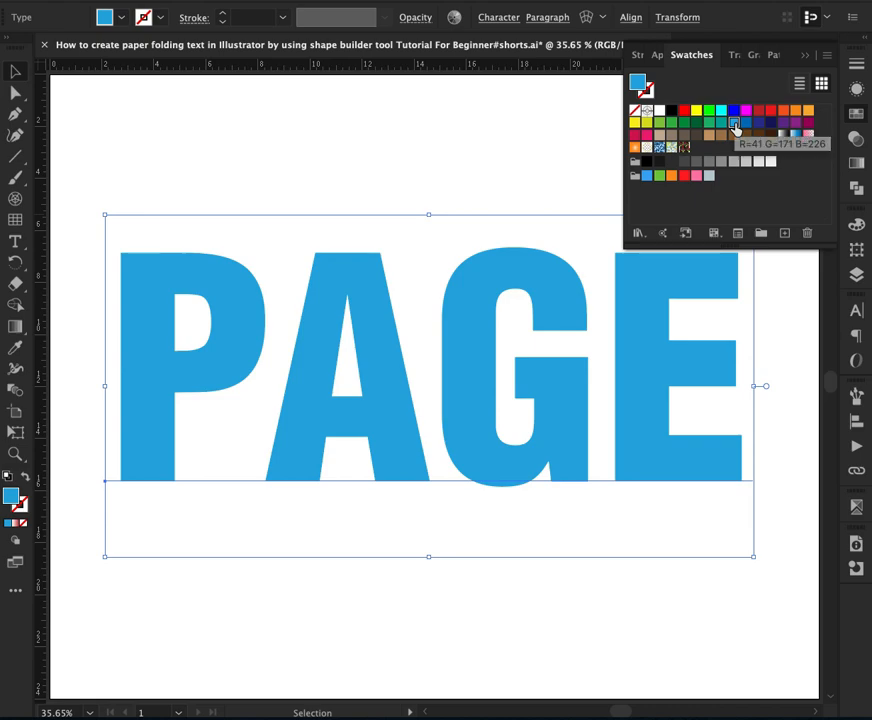
pyautogui.click(807, 62)
# - Convert the PAGE text to outlines and ungroup the letters into separate shapes
pyautogui.rightClick(360, 297)
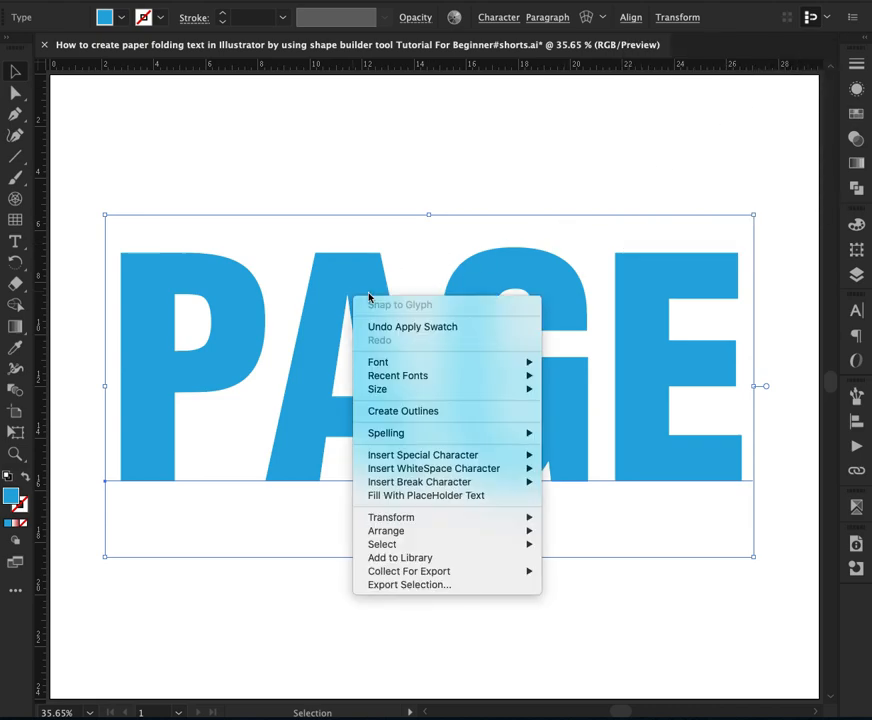
pyautogui.click(452, 413)
pyautogui.press('v')
pyautogui.click(305, 206)
pyautogui.click(259, 302)
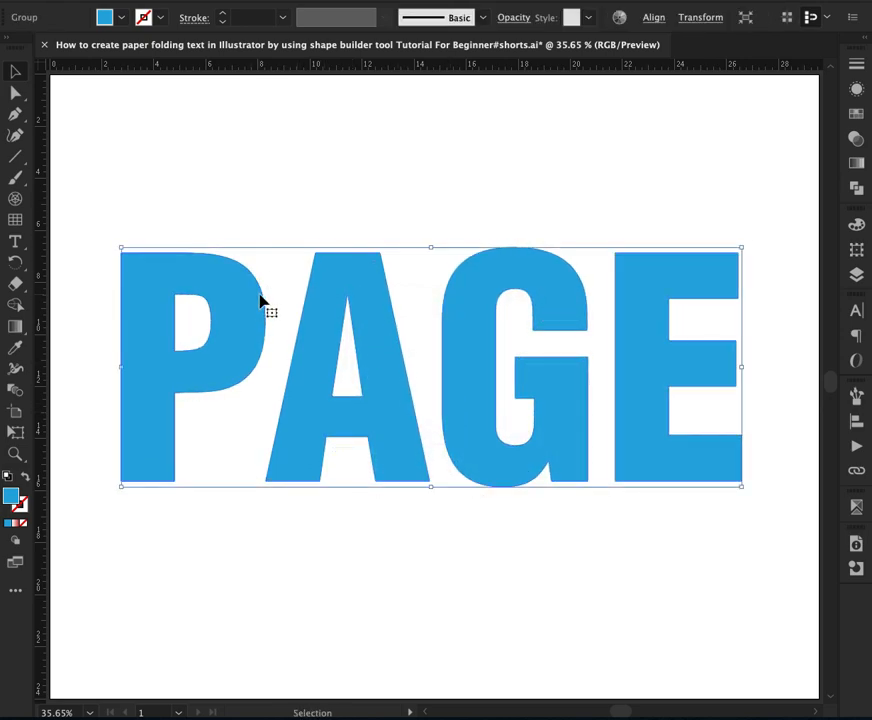
pyautogui.rightClick(255, 297)
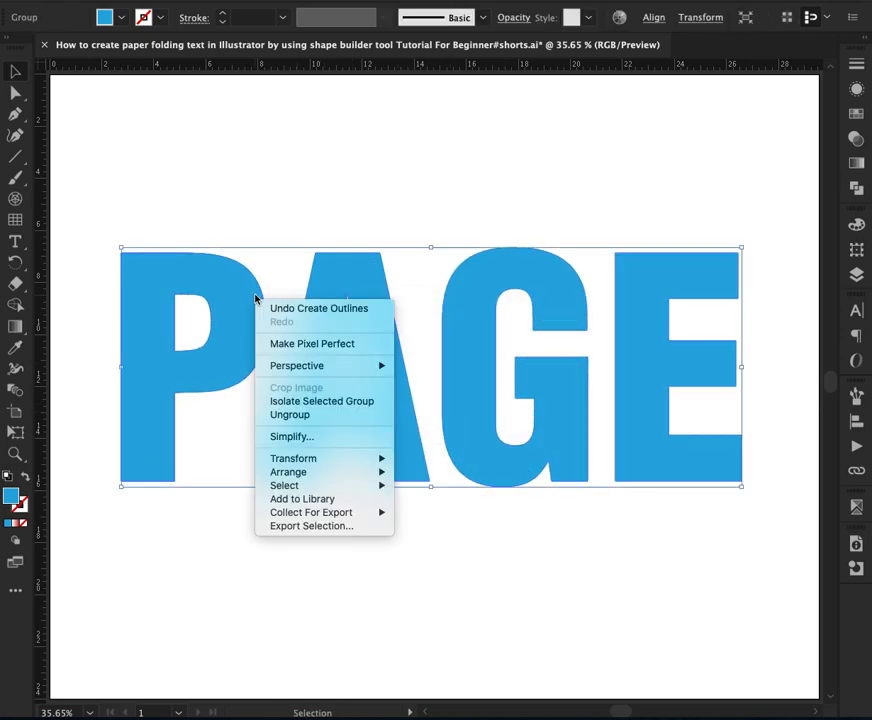
pyautogui.click(290, 414)
pyautogui.click(278, 214)
# - Swap fill and stroke with nothing selected, and draw a diagonal 1 pt line across the P's upper-left corner
pyautogui.click(214, 288)
pyautogui.press('z')
pyautogui.moveTo(212, 300); pyautogui.dragTo(407, 319)
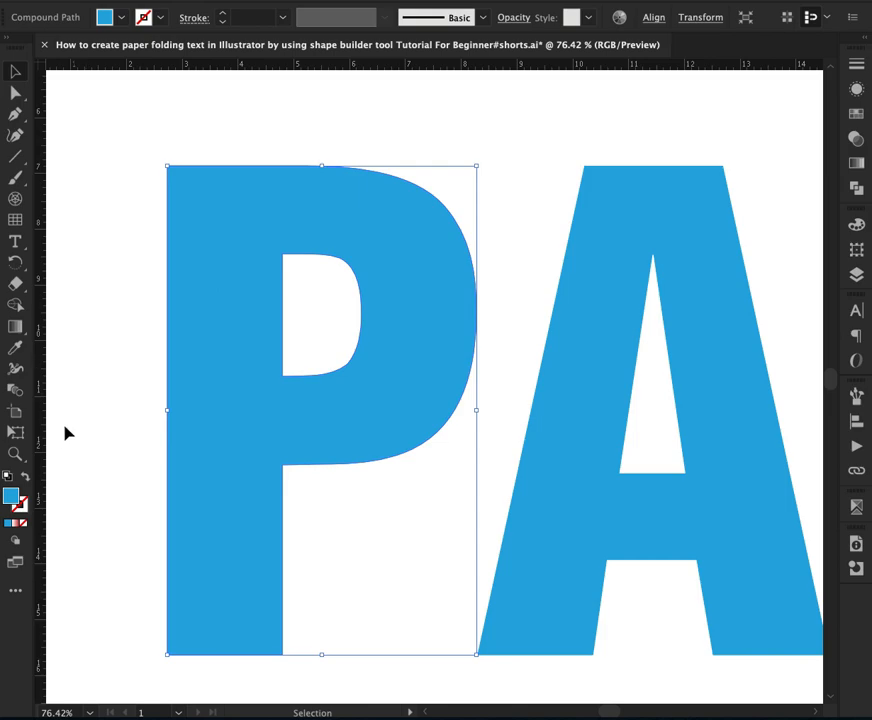
pyautogui.keyDown('ctrl'); pyautogui.click(88, 438); pyautogui.keyUp('ctrl')
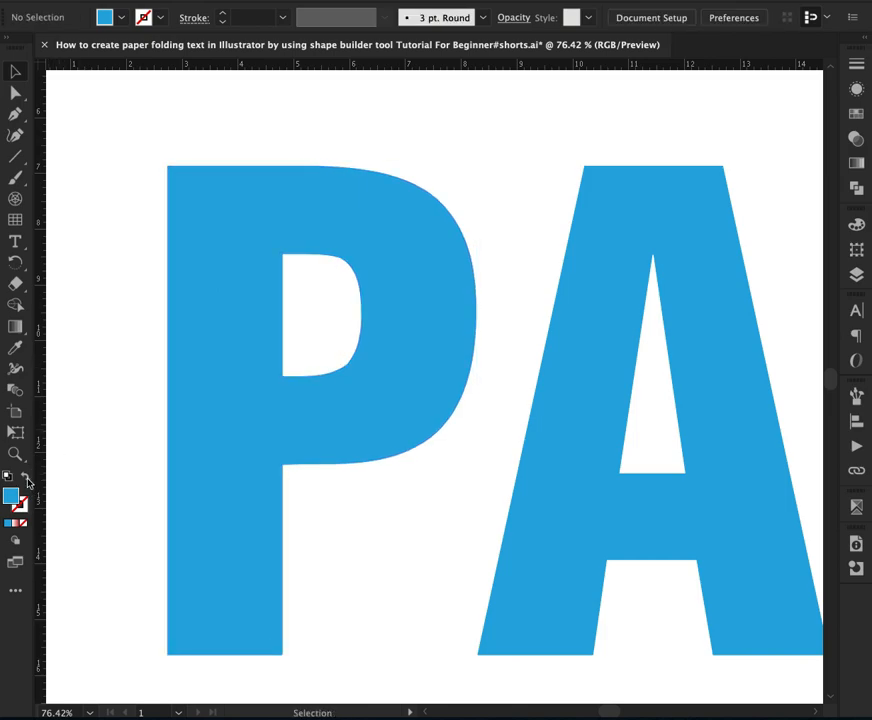
pyautogui.click(26, 479)
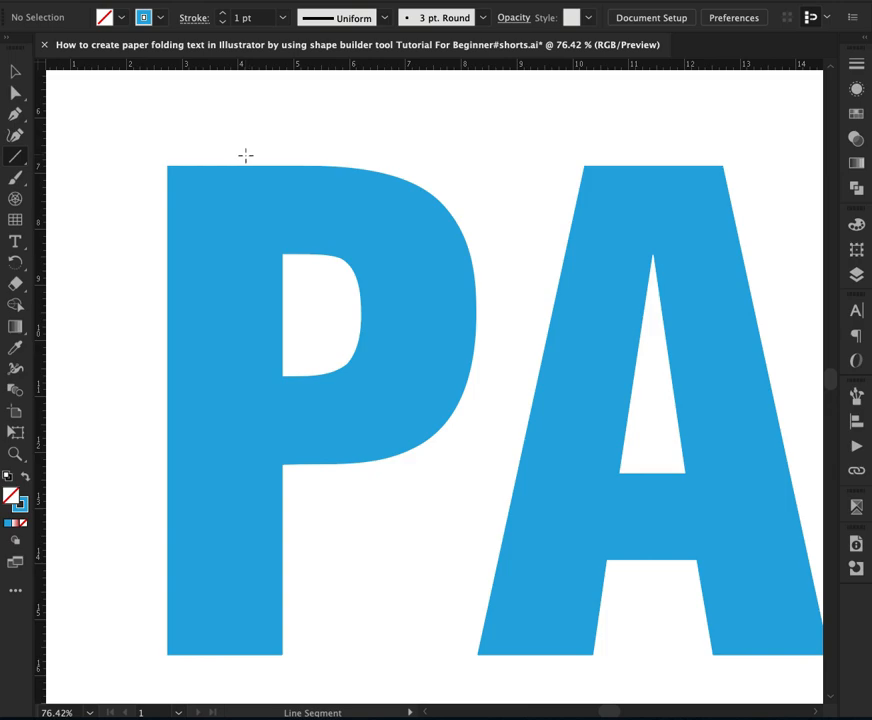
pyautogui.click(246, 155)
pyautogui.click(249, 273)
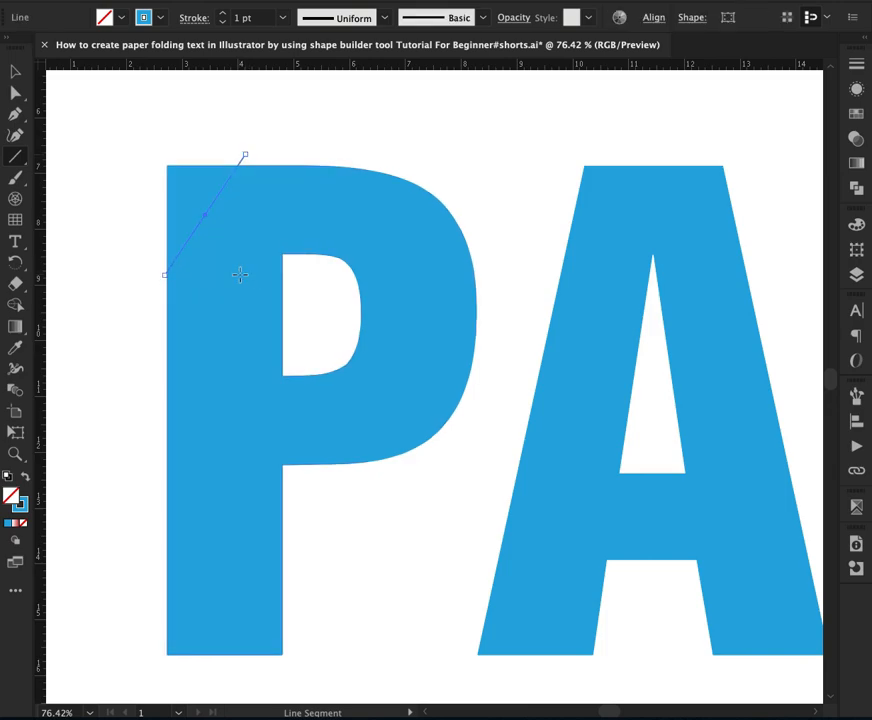
# - Set the diagonal line's stroke to black and extend its lower end beyond the P's left edge
pyautogui.click(856, 113)
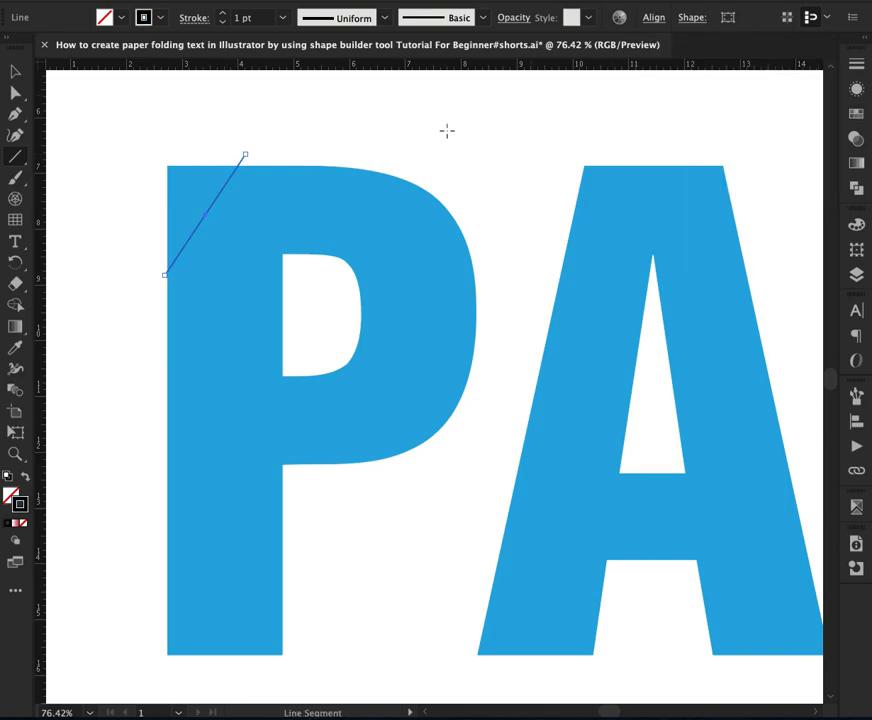
pyautogui.press('v')
pyautogui.click(321, 132)
pyautogui.press('a')
pyautogui.moveTo(165, 274); pyautogui.dragTo(150, 295)
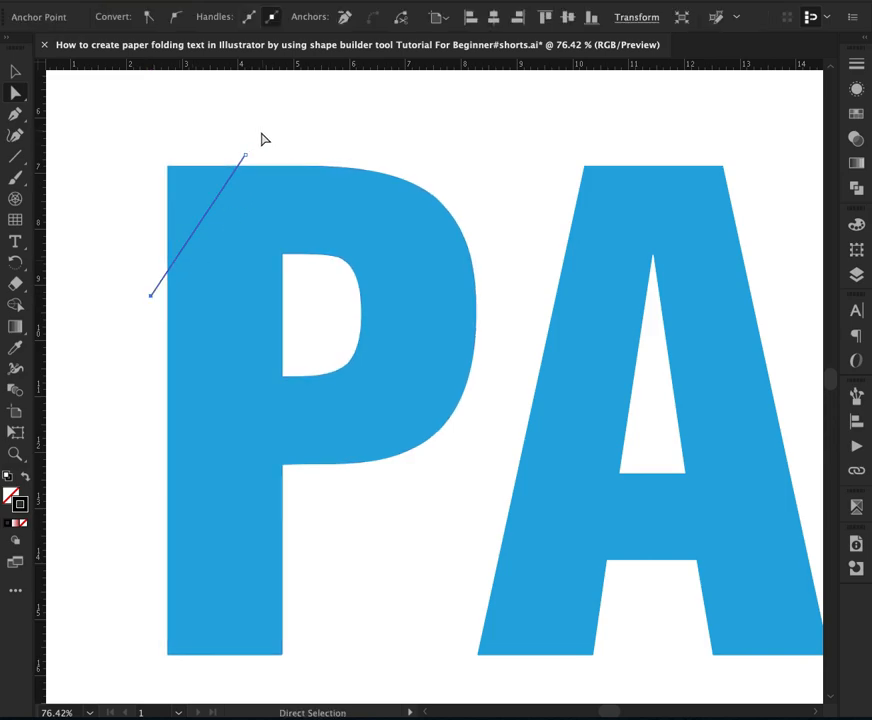
pyautogui.click(154, 235)
# - Copy the diagonal line onto the lower right of the P's bowl and extend its upper end beyond the bowl's edge
pyautogui.press('v')
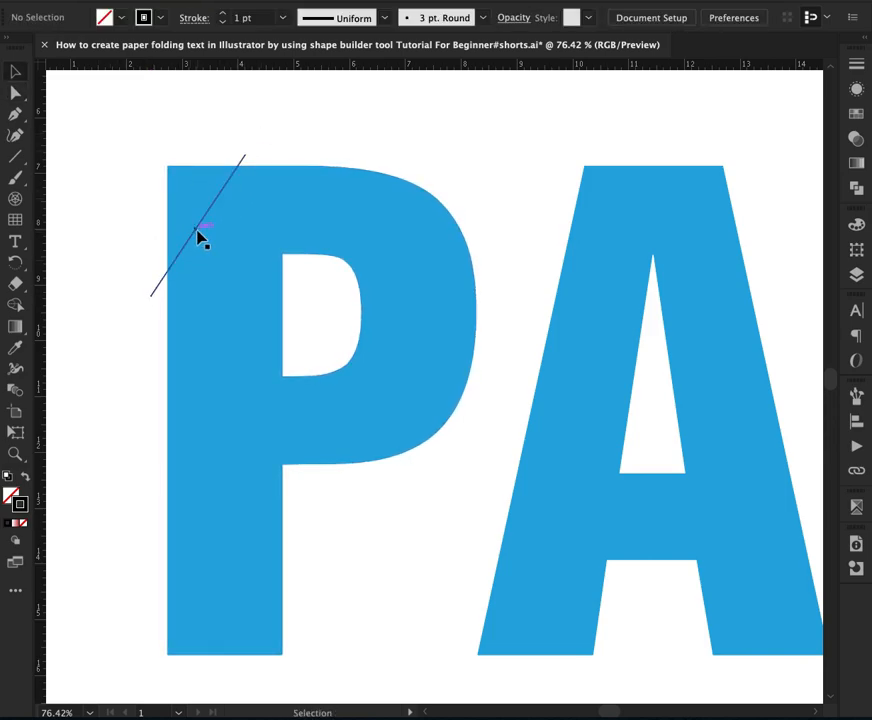
pyautogui.moveTo(198, 233); pyautogui.dragTo(403, 432)
pyautogui.press('a')
pyautogui.click(486, 378)
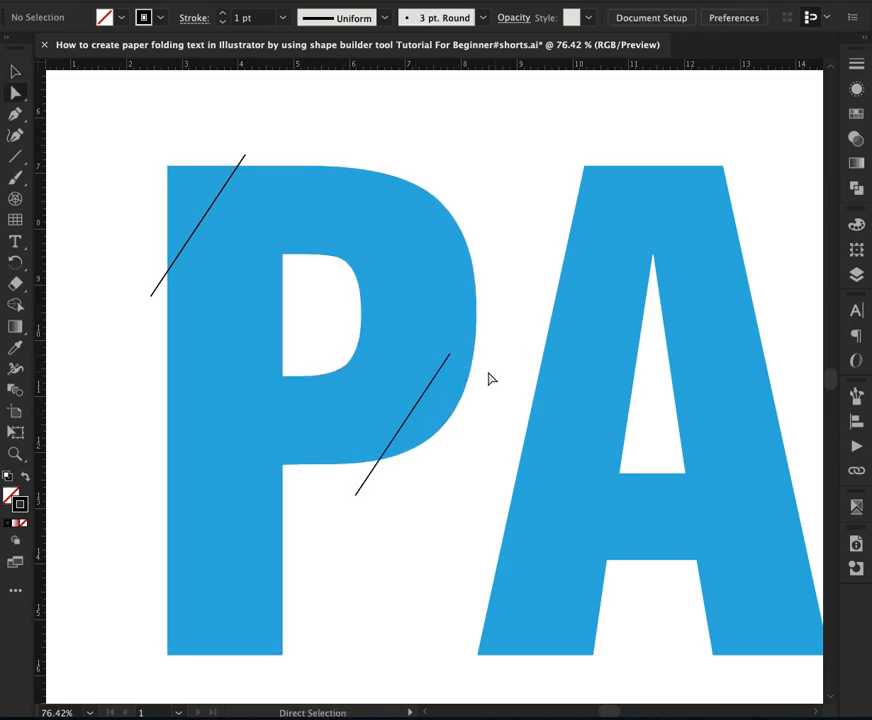
pyautogui.click(445, 375)
pyautogui.moveTo(449, 355); pyautogui.dragTo(494, 302)
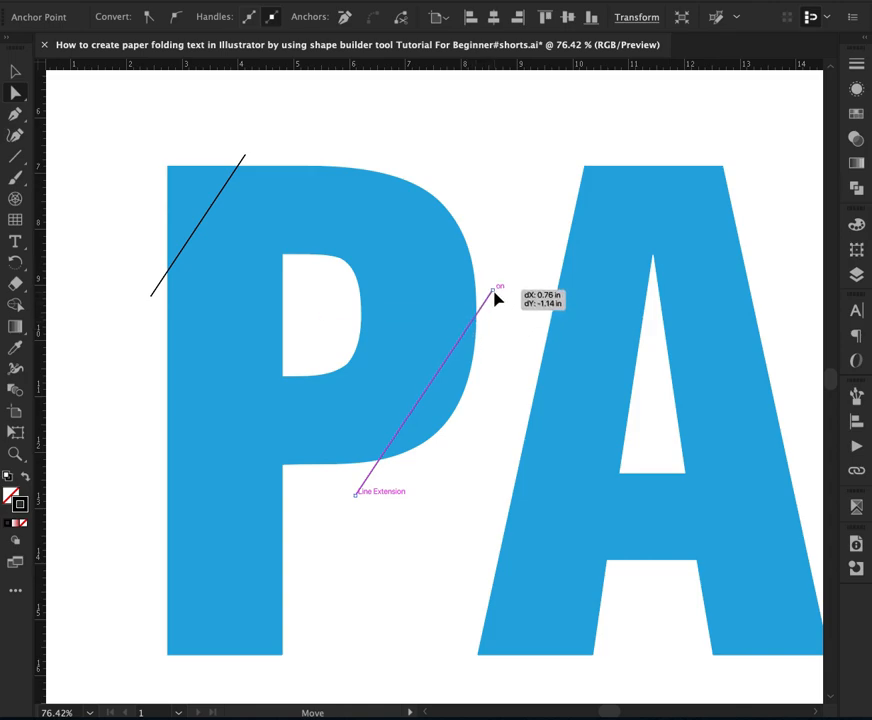
pyautogui.moveTo(494, 297); pyautogui.dragTo(494, 297)
pyautogui.click(496, 322)
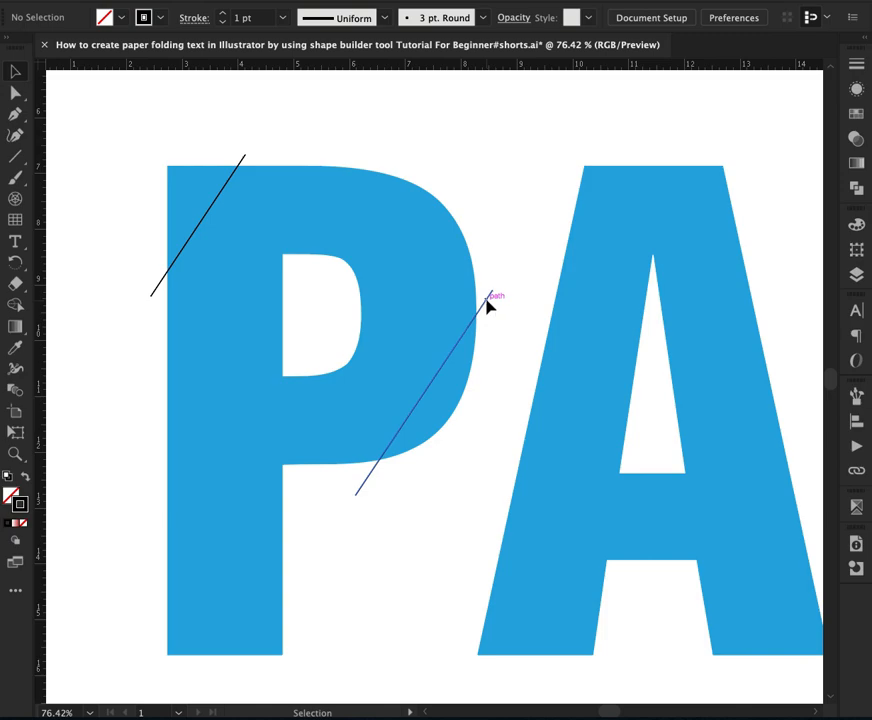
# - Copy the bowl's line onto the lower-right corner of the P's stem and shorten both of its ends
pyautogui.moveTo(487, 302); pyautogui.dragTo(304, 561)
pyautogui.moveTo(259, 502); pyautogui.dragTo(286, 407)
pyautogui.press('a')
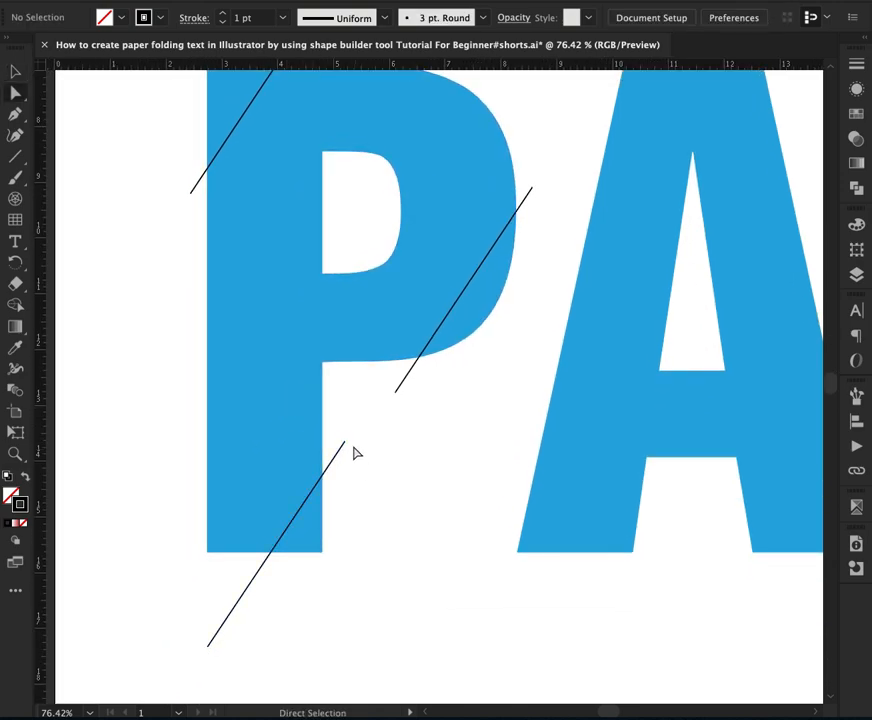
pyautogui.moveTo(345, 442); pyautogui.dragTo(331, 471)
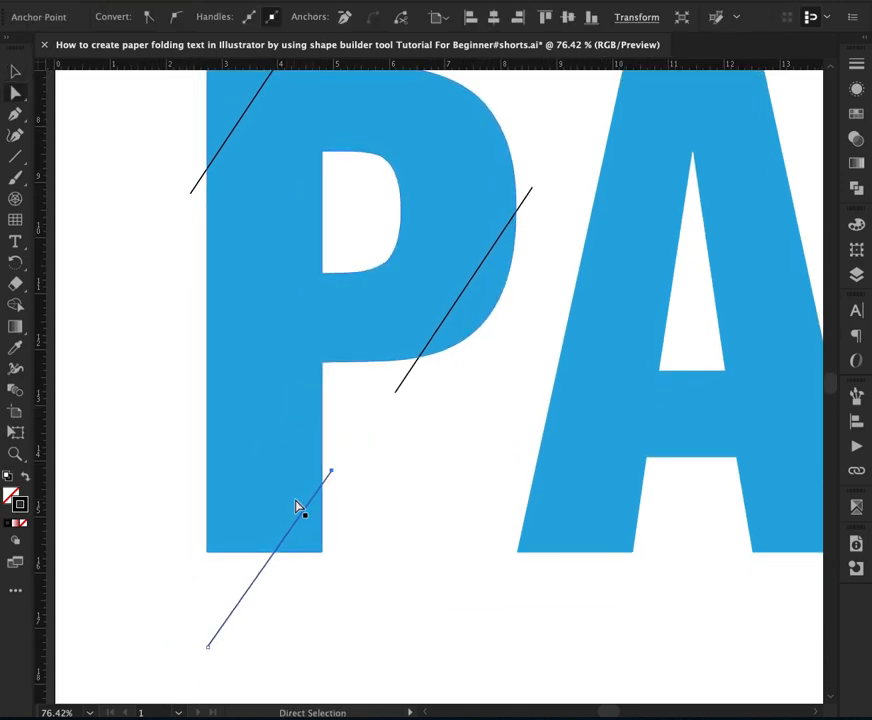
pyautogui.moveTo(210, 648); pyautogui.dragTo(250, 580)
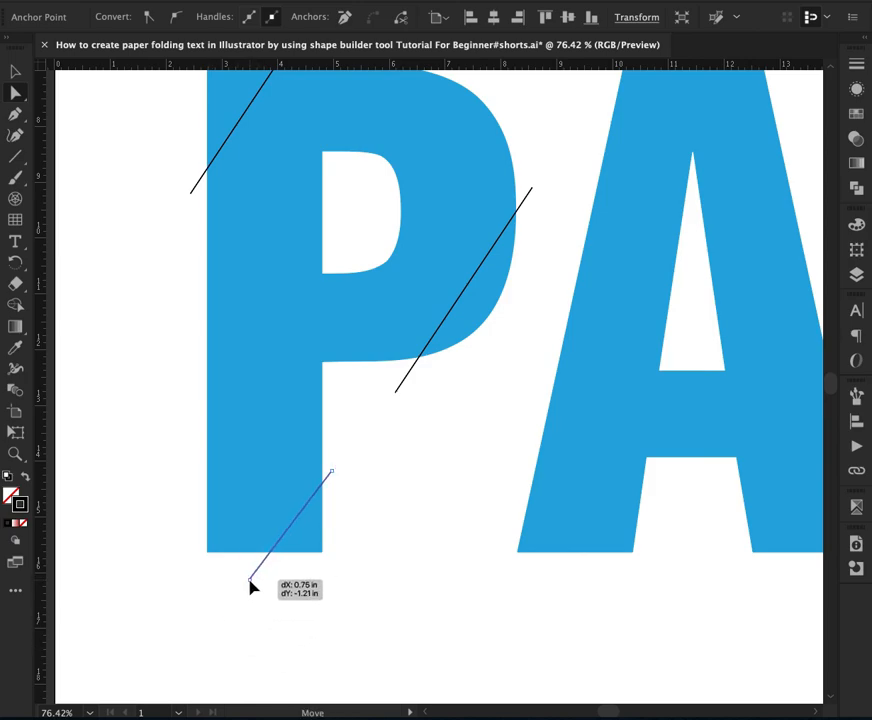
pyautogui.click(360, 559)
# - Copy the P's upper-left line onto the A's upper-right corner, reflect it left to right, and extend both ends beyond the letter
pyautogui.moveTo(399, 484); pyautogui.dragTo(359, 527)
pyautogui.hotkey('ctrl', '-')
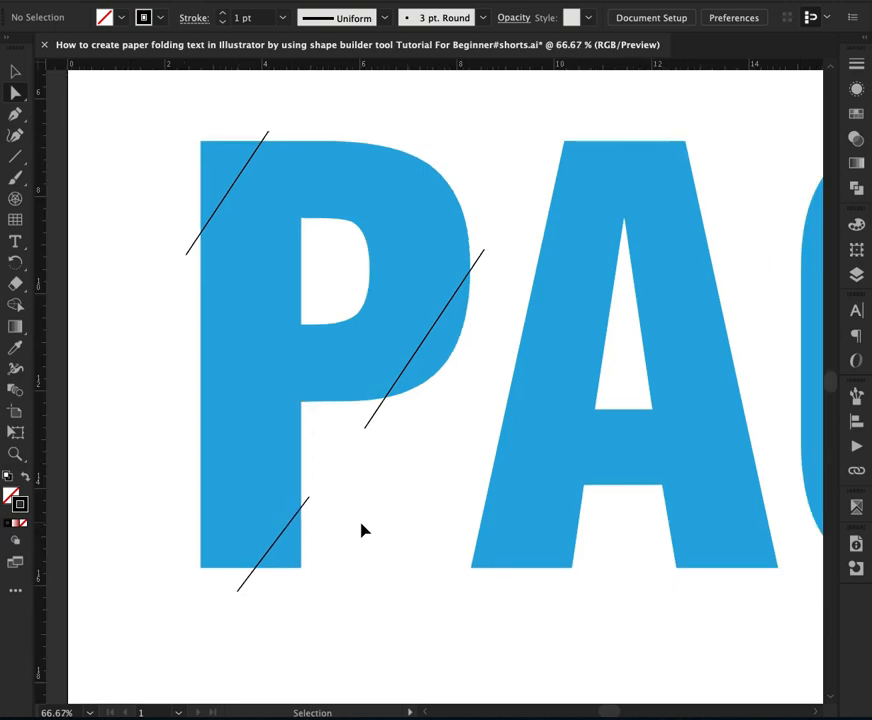
pyautogui.press('v')
pyautogui.moveTo(388, 405); pyautogui.dragTo(342, 418)
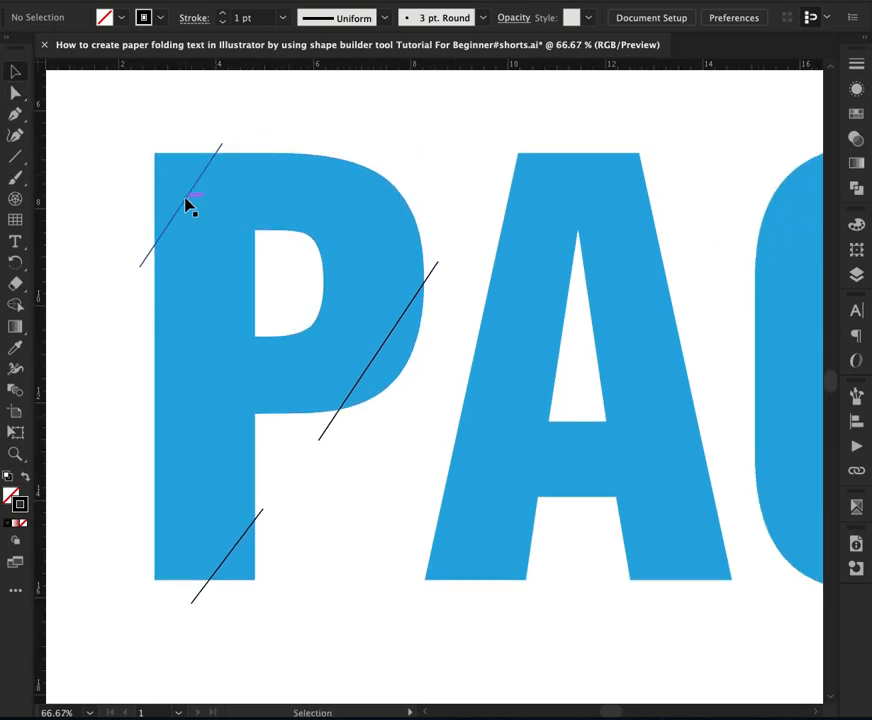
pyautogui.rightClick(585, 198)
pyautogui.moveTo(188, 204); pyautogui.dragTo(609, 184)
pyautogui.moveTo(622, 433)
pyautogui.click(750, 482)
pyautogui.press('Return')
pyautogui.press('a')
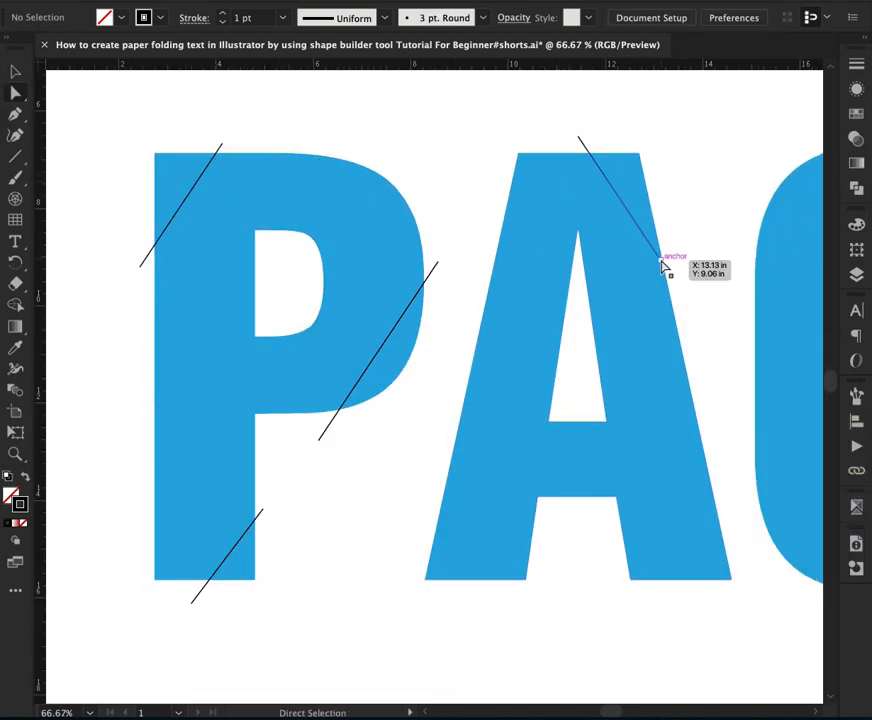
pyautogui.moveTo(662, 259); pyautogui.dragTo(682, 258)
pyautogui.moveTo(579, 139); pyautogui.dragTo(558, 128)
pyautogui.click(438, 373)
# - Copy the P stem's lower line onto the A's left foot, reflect it left to right, and extend its lower end
pyautogui.press('v')
pyautogui.moveTo(207, 584); pyautogui.dragTo(426, 584)
pyautogui.rightClick(427, 584)
pyautogui.moveTo(500, 638)
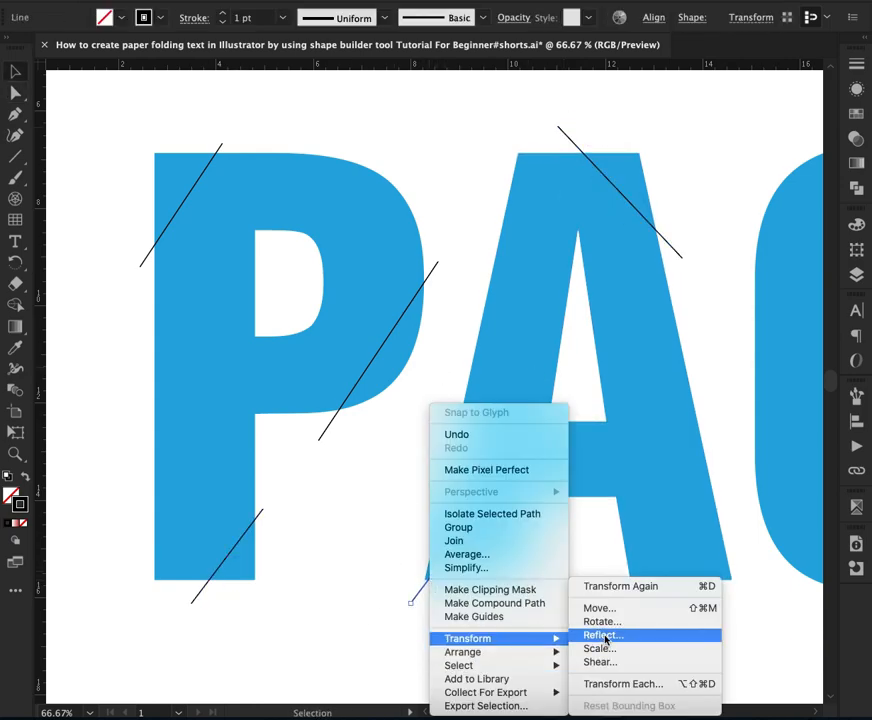
pyautogui.click(607, 637)
pyautogui.press('Return')
pyautogui.press('a')
pyautogui.moveTo(482, 603); pyautogui.dragTo(496, 609)
# - Copy the P bowl's line to the G's upper-left curve and the A foot's line to the G's crossbar corner, adjusting the curve line's end
pyautogui.moveTo(558, 515); pyautogui.dragTo(356, 527)
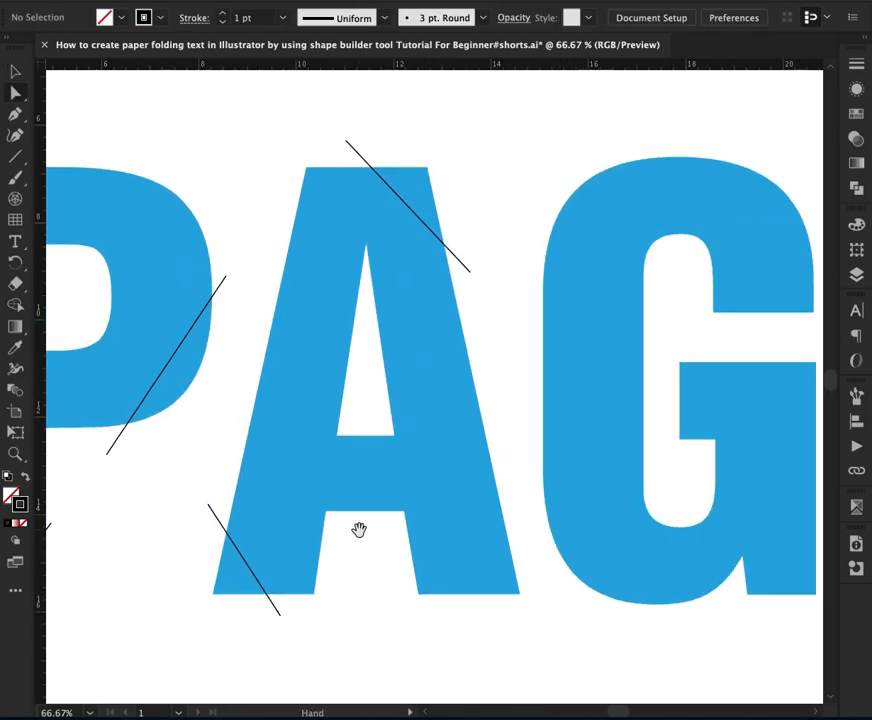
pyautogui.press('v')
pyautogui.moveTo(158, 390); pyautogui.dragTo(524, 267)
pyautogui.moveTo(173, 514); pyautogui.dragTo(557, 357)
pyautogui.press('a')
pyautogui.moveTo(338, 329); pyautogui.dragTo(337, 348)
pyautogui.press('v')
pyautogui.moveTo(385, 288); pyautogui.dragTo(263, 292)
# - Copy the A's upper line onto the E's upper-left corner, mirror it left to right, and shorten both ends
pyautogui.press('a')
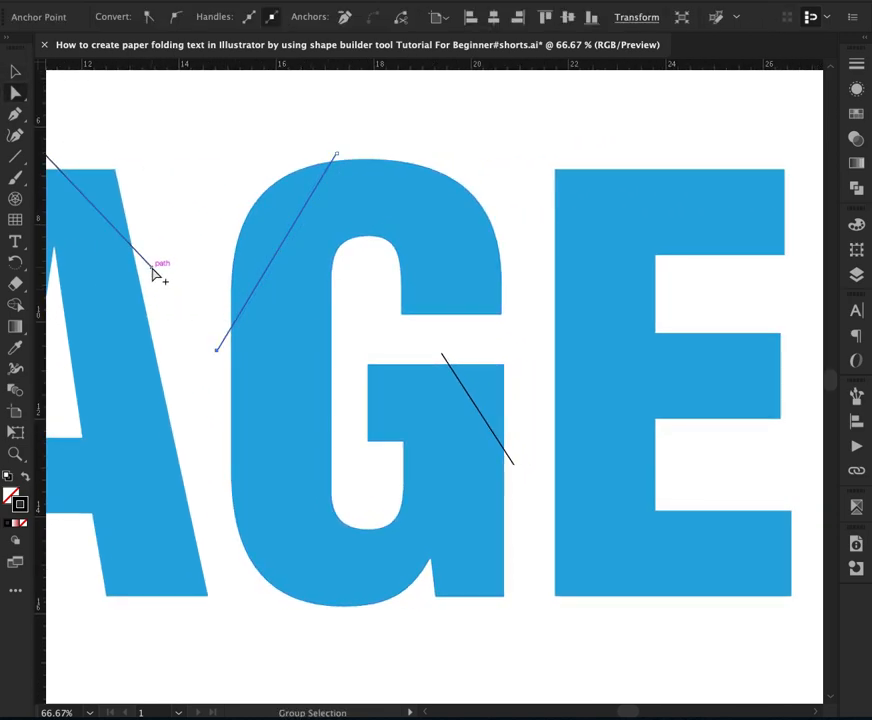
pyautogui.moveTo(156, 273); pyautogui.dragTo(638, 269)
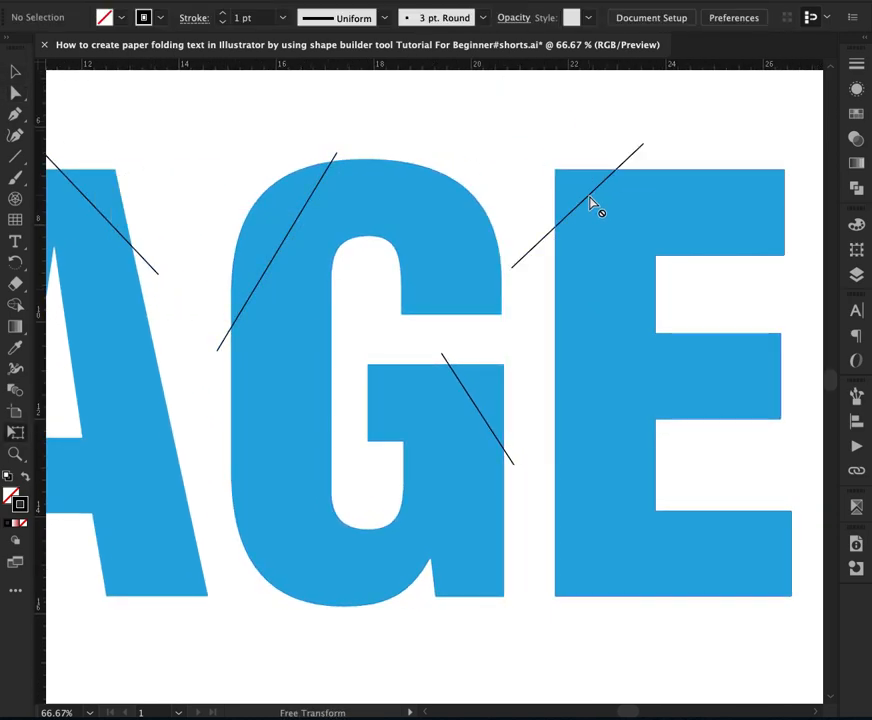
pyautogui.moveTo(512, 267)
pyautogui.mouseDown()
pyautogui.moveTo(518, 278)
pyautogui.moveTo(528, 270)
pyautogui.mouseUp()
pyautogui.moveTo(642, 142); pyautogui.dragTo(632, 157)
# - Copy the G's crossbar line onto the end of the E's middle arm and adjust both of its endpoints
pyautogui.moveTo(632, 157); pyautogui.dragTo(594, 117)
pyautogui.keyDown('alt'); pyautogui.moveTo(440, 366); pyautogui.dragTo(721, 319); pyautogui.keyUp('alt')
pyautogui.press('super+shift+a')
pyautogui.press('a')
pyautogui.moveTo(757, 378); pyautogui.dragTo(761, 363)
pyautogui.moveTo(685, 267); pyautogui.dragTo(671, 270)
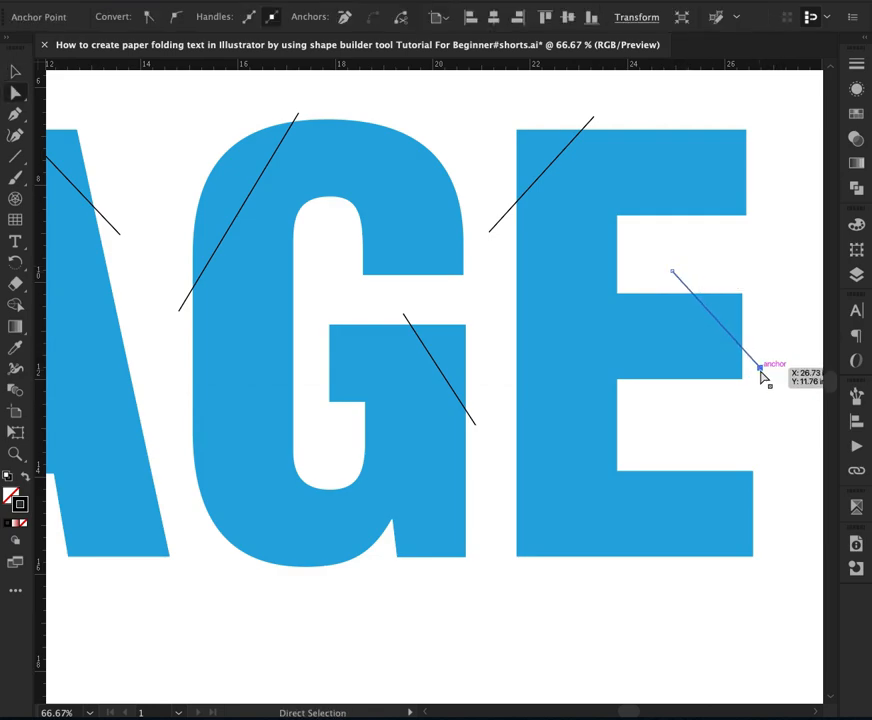
pyautogui.moveTo(761, 366); pyautogui.dragTo(751, 358)
pyautogui.press('super+shift+a')
# - Copy the E's middle-arm line to the lower-right corner of its bottom arm and mirror it left to right
pyautogui.moveTo(753, 362); pyautogui.dragTo(700, 528)
pyautogui.press('e')
pyautogui.moveTo(716, 550); pyautogui.dragTo(739, 409)
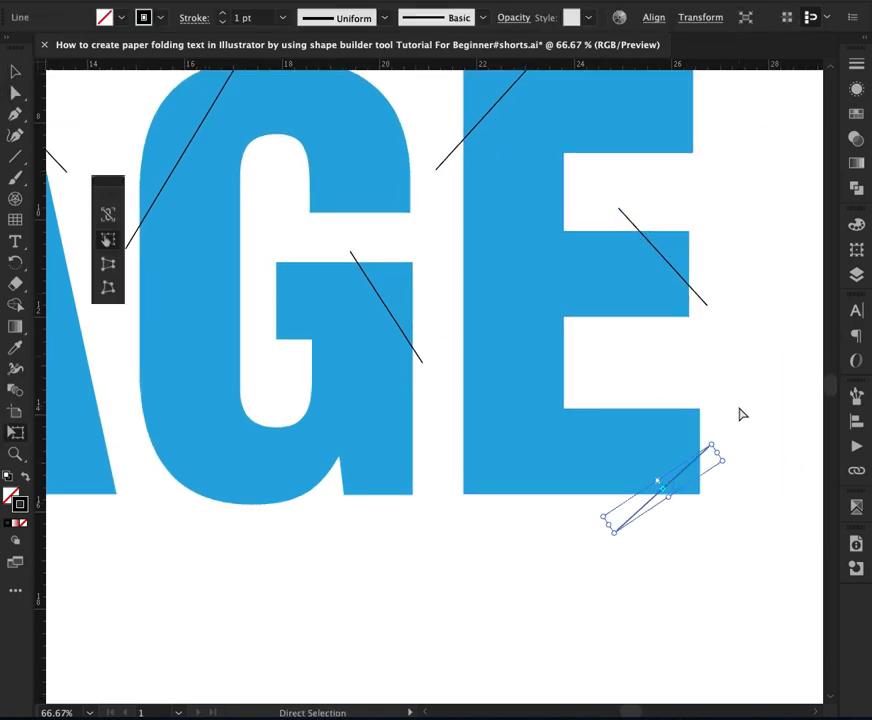
# - Adjust the upper endpoint of the line crossing the lower-right corner of the E's bottom arm
pyautogui.press('super+shift+a')
pyautogui.press('a')
pyautogui.moveTo(705, 449); pyautogui.dragTo(705, 438)
# - Select all letters and lines, and separate every cut-off corner into its own pink shape with the Shape Builder tool
pyautogui.moveTo(477, 303); pyautogui.dragTo(549, 343)
pyautogui.press('super+minus')
pyautogui.press('super+minus')
pyautogui.press('v')
pyautogui.moveTo(126, 206); pyautogui.dragTo(738, 534)
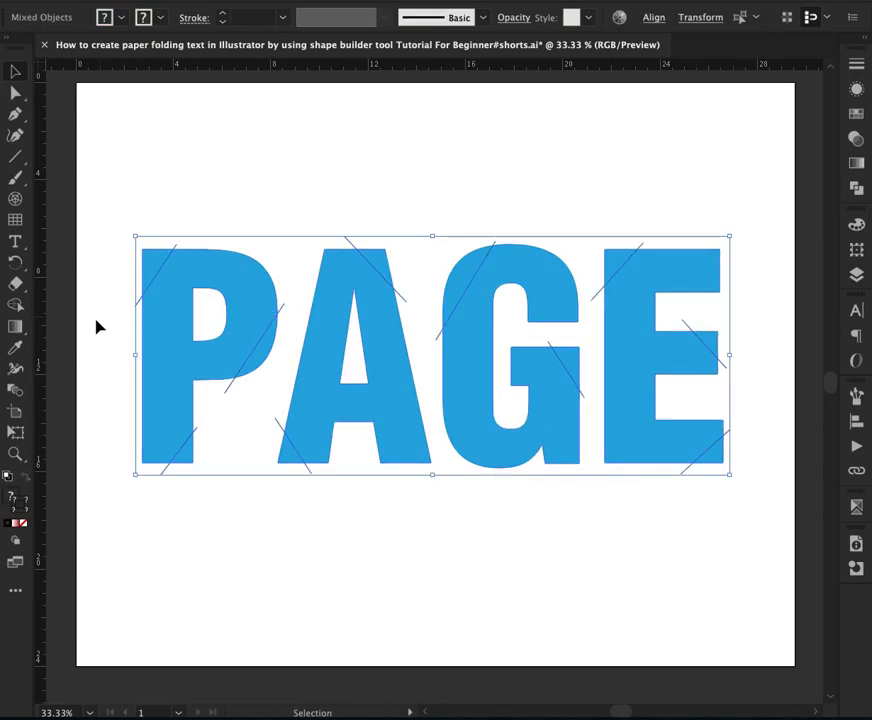
pyautogui.click(16, 307)
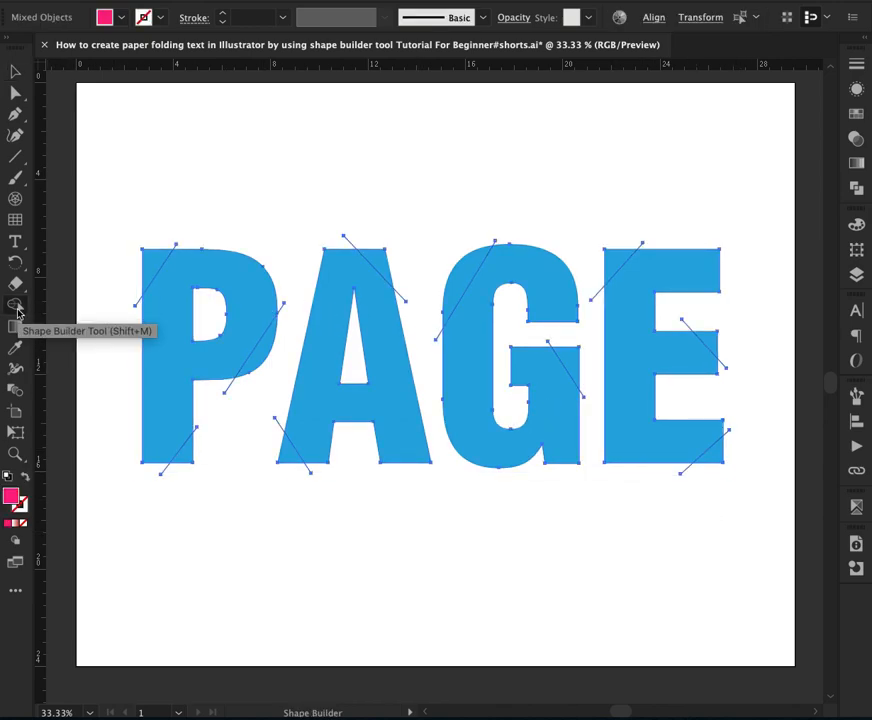
pyautogui.click(150, 268)
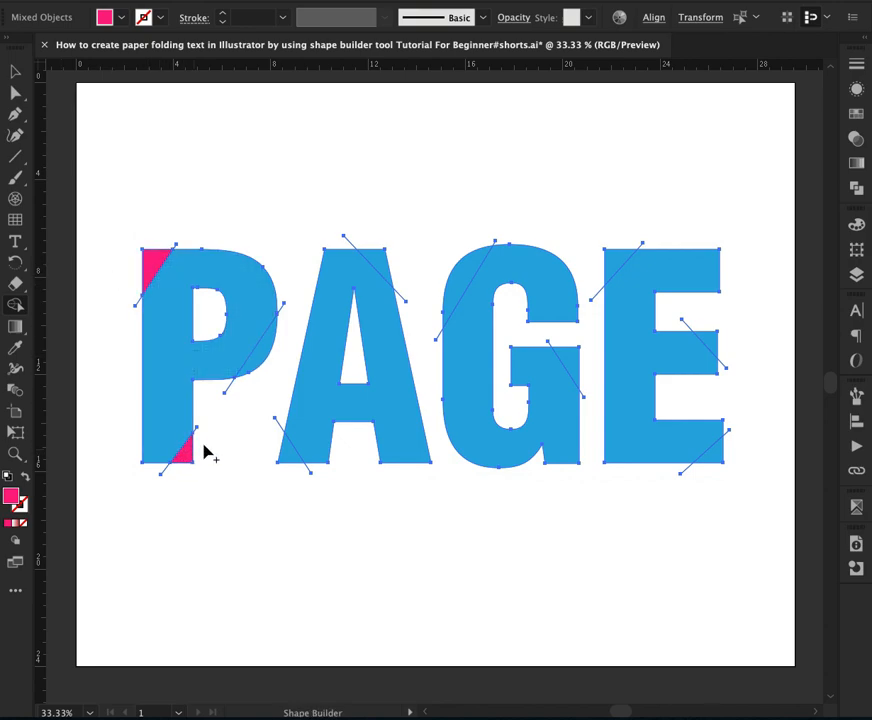
pyautogui.click(383, 262)
pyautogui.click(289, 452)
pyautogui.click(459, 293)
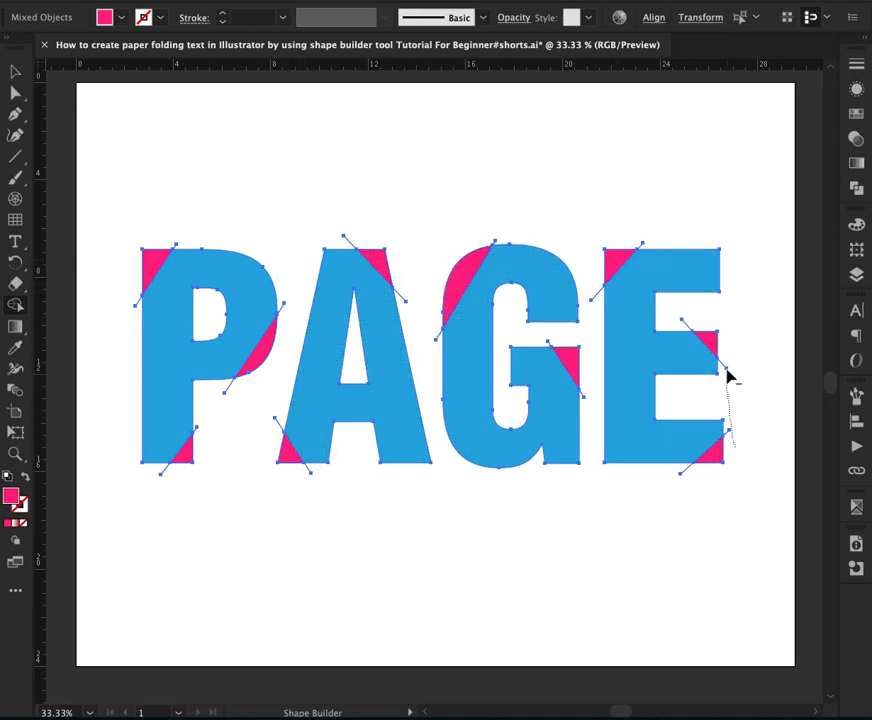
# - Remove the line ends protruding beyond the letter outlines with the Shape Builder tool and clear the selection
pyautogui.keyDown('alt'); pyautogui.scroll(3, 740, 440); pyautogui.keyUp('alt')
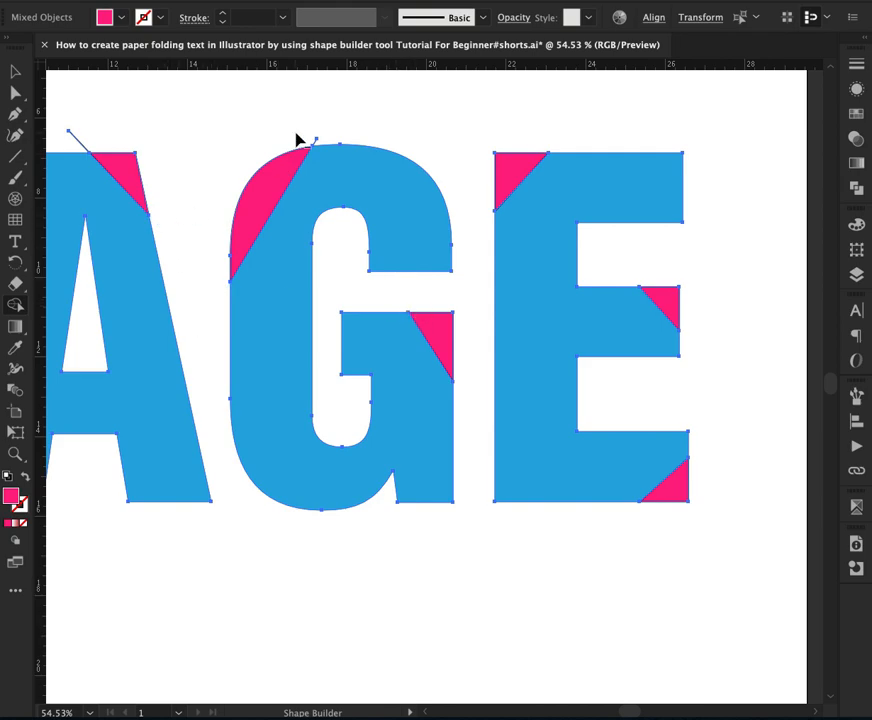
pyautogui.hscroll(-5, 297, 138)
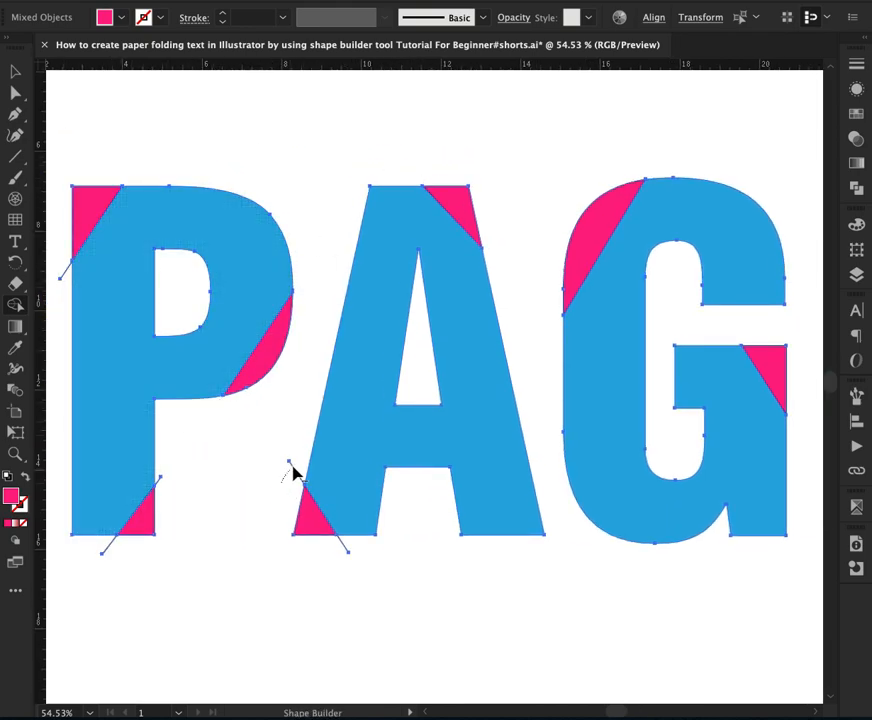
pyautogui.press('v')
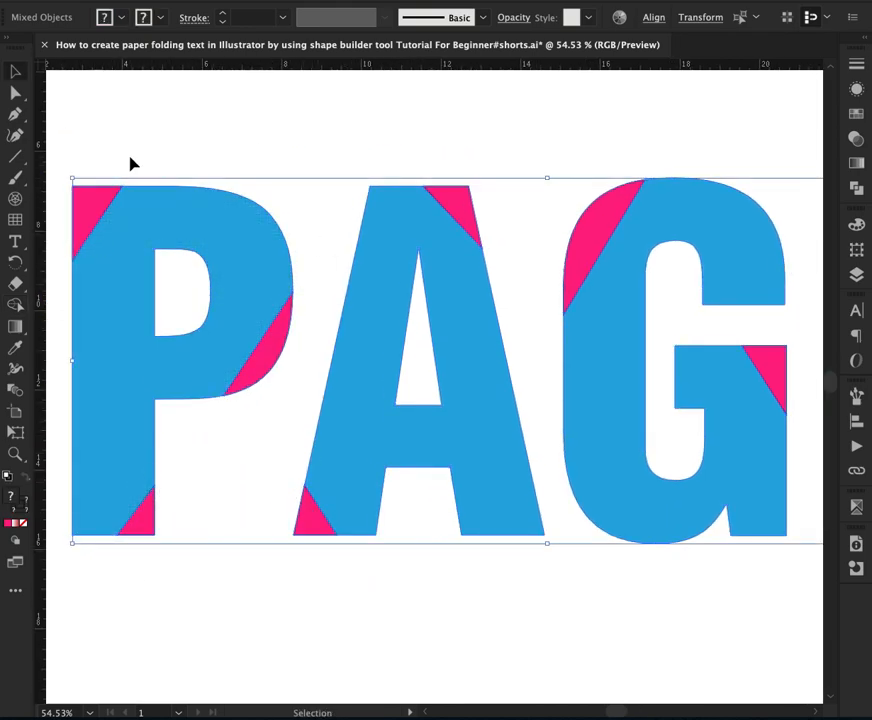
pyautogui.click(131, 164)
# - Select all the pink corner pieces across the four letters and fill them with the white-to-red linear gradient
pyautogui.press('a')
pyautogui.keyDown('shift'); pyautogui.click(314, 515); pyautogui.keyUp('shift')
pyautogui.keyDown('shift'); pyautogui.click(458, 206); pyautogui.keyUp('shift')
pyautogui.keyDown('shift'); pyautogui.click(588, 246); pyautogui.keyUp('shift')
pyautogui.keyDown('shift'); pyautogui.click(766, 366); pyautogui.keyUp('shift')
pyautogui.moveTo(729, 365); pyautogui.dragTo(364, 371)
pyautogui.keyDown('shift'); pyautogui.click(482, 209); pyautogui.keyUp('shift')
pyautogui.keyDown('shift'); pyautogui.click(638, 342); pyautogui.keyUp('shift')
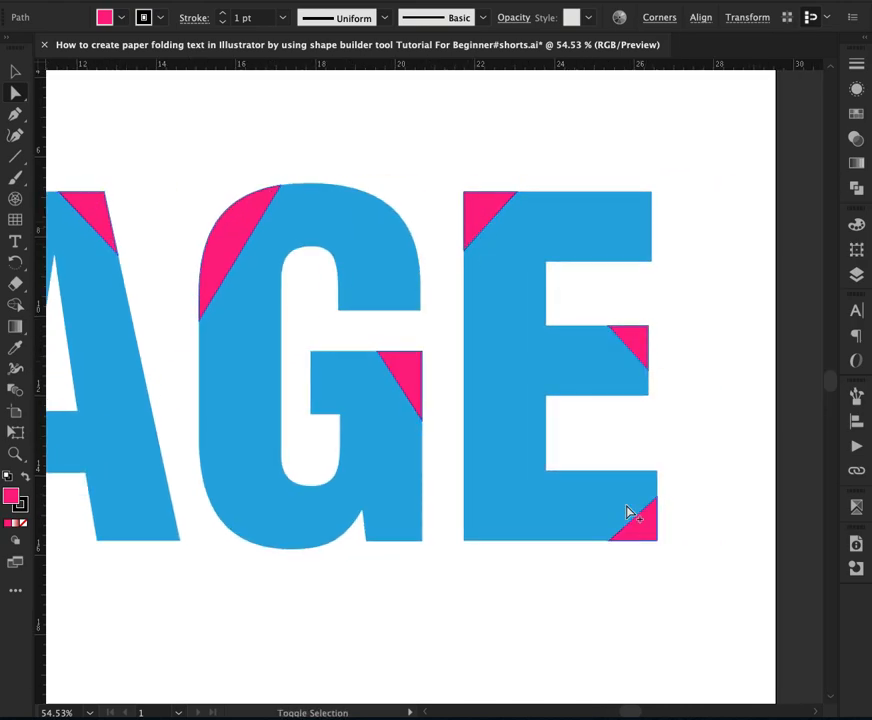
pyautogui.keyDown('shift'); pyautogui.click(637, 521); pyautogui.keyUp('shift')
pyautogui.click(856, 163)
pyautogui.click(801, 198)
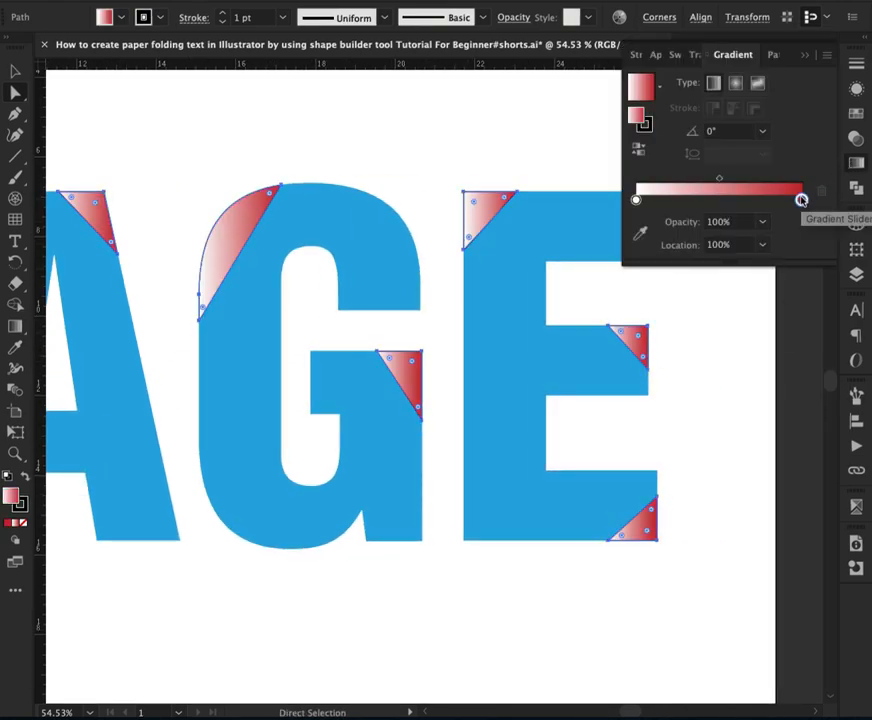
# - Remove the corner pieces' stroke and set their gradient's end colour to the blue swatch R=41 G=171 B=226
pyautogui.click(19, 503)
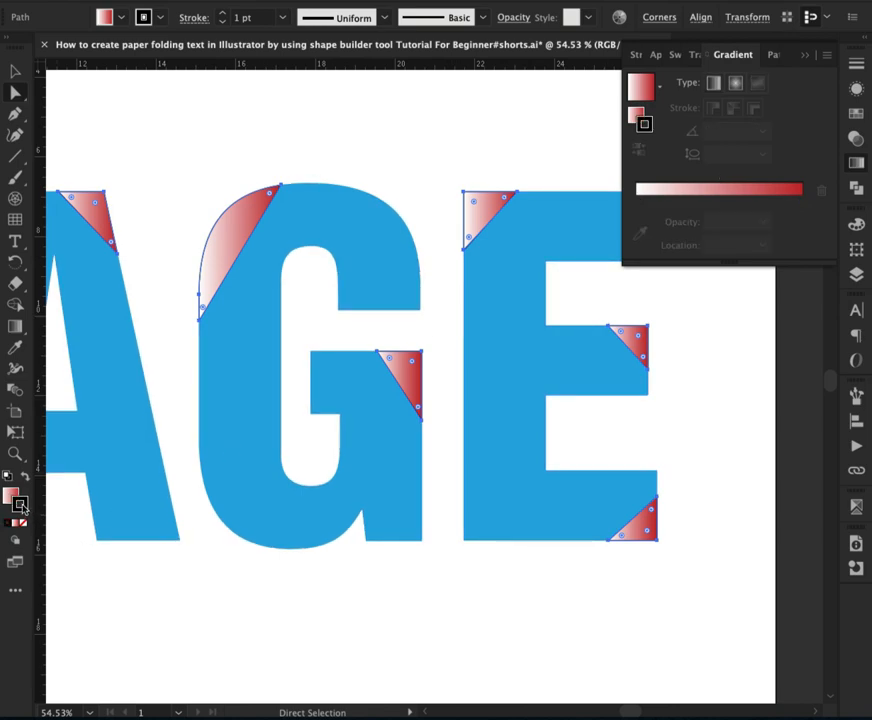
pyautogui.click(22, 522)
pyautogui.click(801, 199)
pyautogui.doubleClick(801, 199)
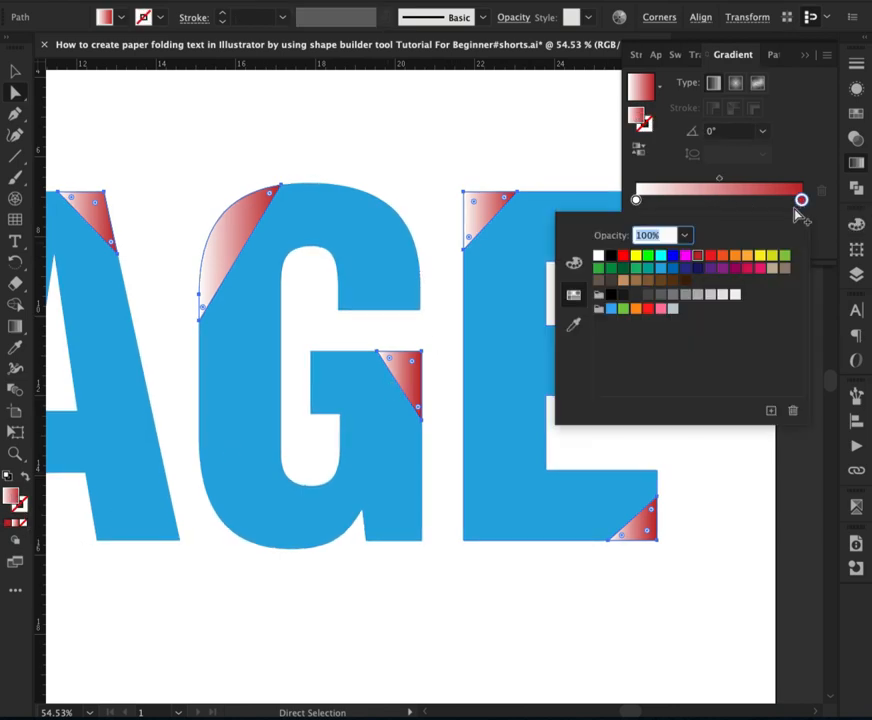
pyautogui.click(660, 270)
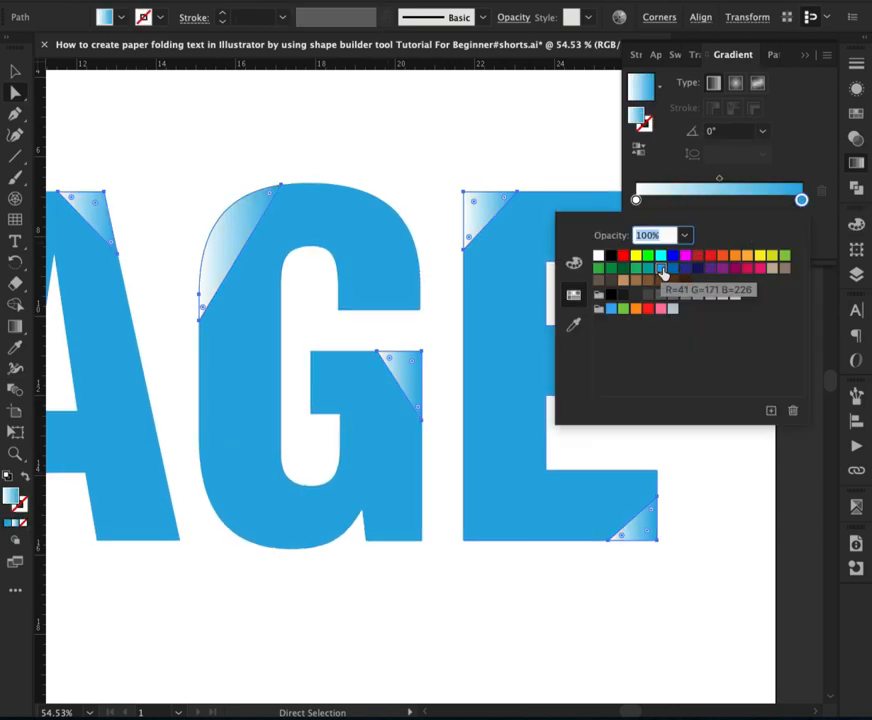
pyautogui.click(805, 57)
pyautogui.click(805, 57)
pyautogui.press('super+shift+a')
# - Rotate the E's middle-arm and upper-left corner pieces half a turn so that they fold inward over the letter
pyautogui.click(628, 342)
pyautogui.press('e')
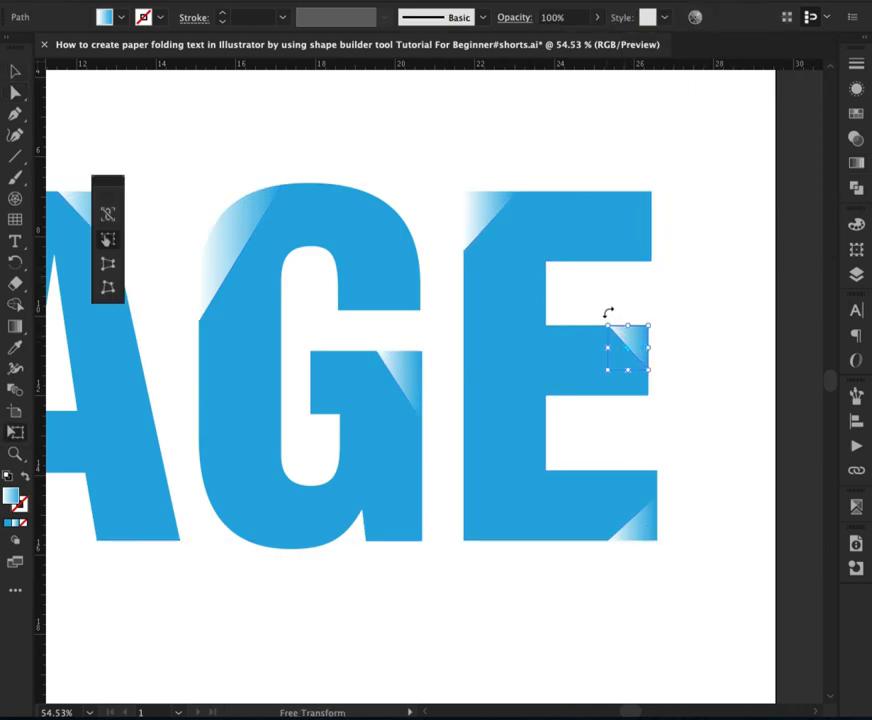
pyautogui.moveTo(609, 311); pyautogui.dragTo(693, 362)
pyautogui.press('v')
pyautogui.click(484, 211)
pyautogui.press('e')
pyautogui.moveTo(460, 190); pyautogui.dragTo(520, 249)
pyautogui.press('super+shift+a')
# - Rotate the E's lower-right corner piece half a turn so that it folds inward over the bottom arm
pyautogui.press('v')
pyautogui.click(638, 522)
pyautogui.press('e')
pyautogui.moveTo(685, 471); pyautogui.dragTo(609, 594)
pyautogui.press('v')
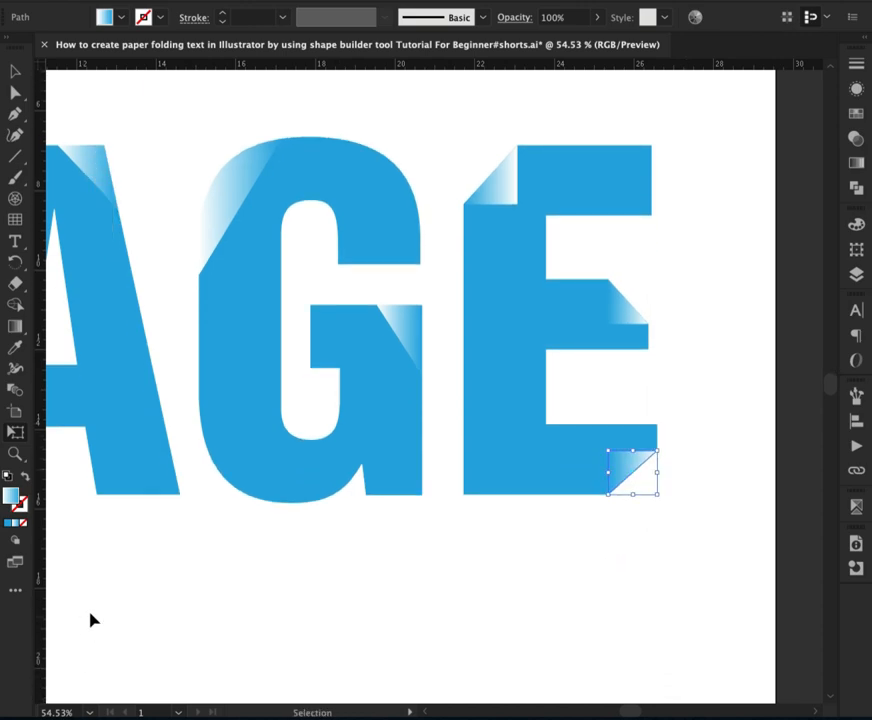
pyautogui.press('super+shift+a')
# - Rotate the G's crossbar and upper-left curve pieces half a turn so that they fold inward over the letter
pyautogui.click(376, 370)
pyautogui.press('e')
pyautogui.moveTo(420, 455); pyautogui.dragTo(436, 413)
pyautogui.press('v')
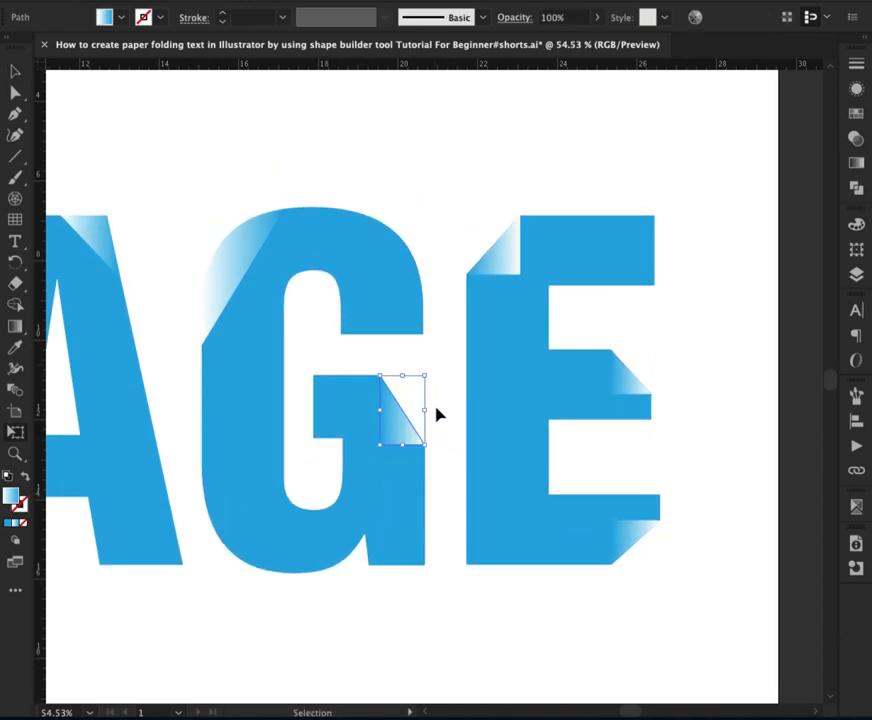
pyautogui.click(245, 288)
pyautogui.press('e')
pyautogui.moveTo(288, 206); pyautogui.dragTo(200, 345)
pyautogui.press('v')
pyautogui.press('super+shift+a')
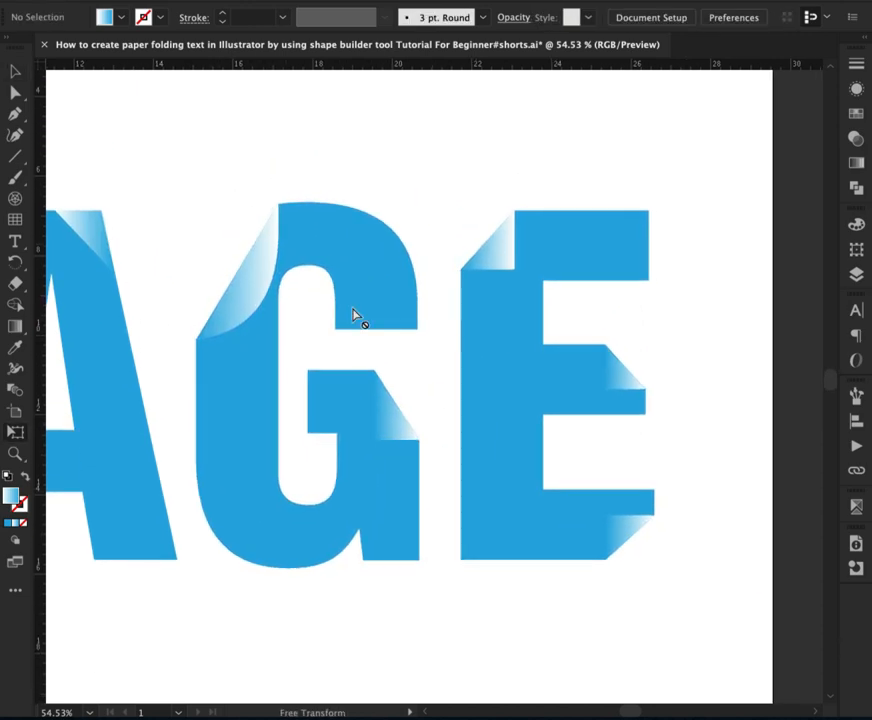
# - Redirect the gradients of the E's three folds diagonally, lightest at the fold edge and blending into the letter's blue
pyautogui.click(609, 368)
pyautogui.press('g')
pyautogui.press('v')
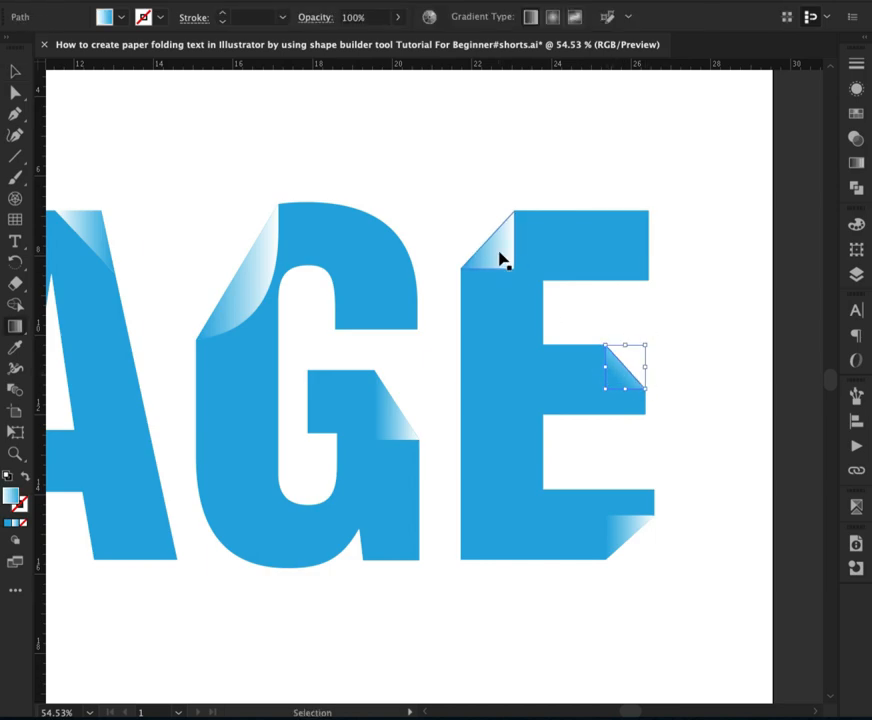
pyautogui.click(498, 257)
pyautogui.press('g')
pyautogui.moveTo(450, 203); pyautogui.dragTo(501, 259)
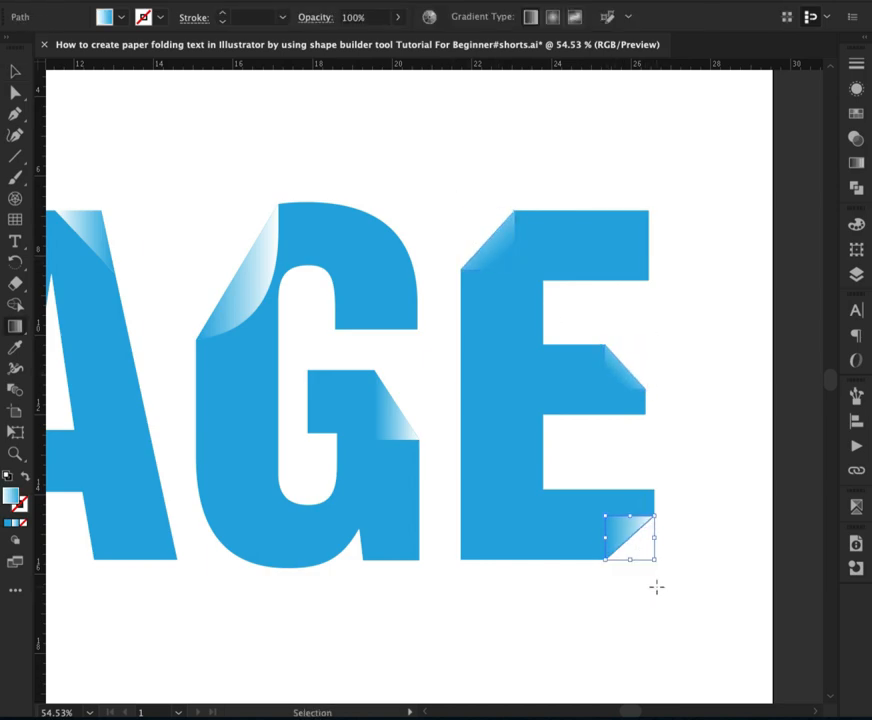
pyautogui.press('g')
pyautogui.moveTo(611, 522); pyautogui.dragTo(662, 584)
pyautogui.press('v')
# - Redirect the gradients of the G's crossbar and upper-left folds diagonally across their fold edges
pyautogui.click(379, 418)
pyautogui.press('g')
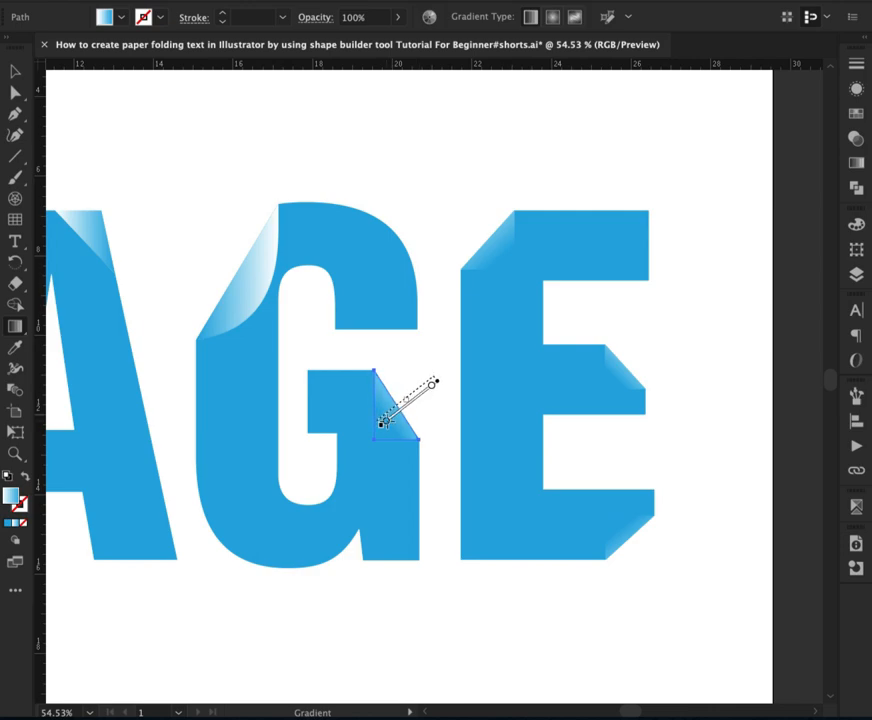
pyautogui.click(241, 291)
pyautogui.press('g')
pyautogui.moveTo(190, 214); pyautogui.dragTo(255, 288)
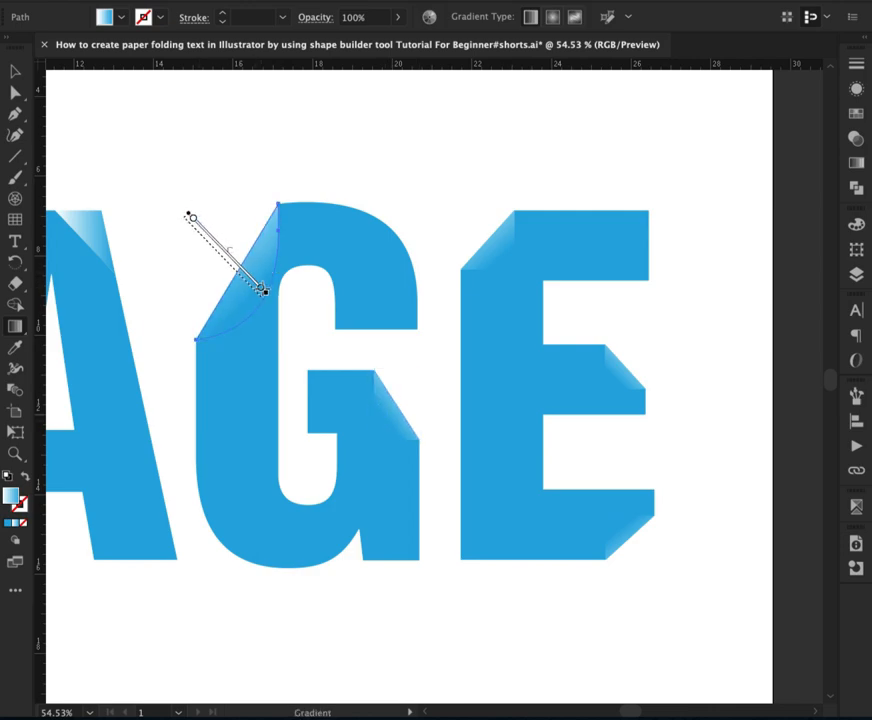
# - Refine the gradient of the G's upper-left fold with an extra light-blue colour stop near its outer end
pyautogui.press('v')
pyautogui.press('g')
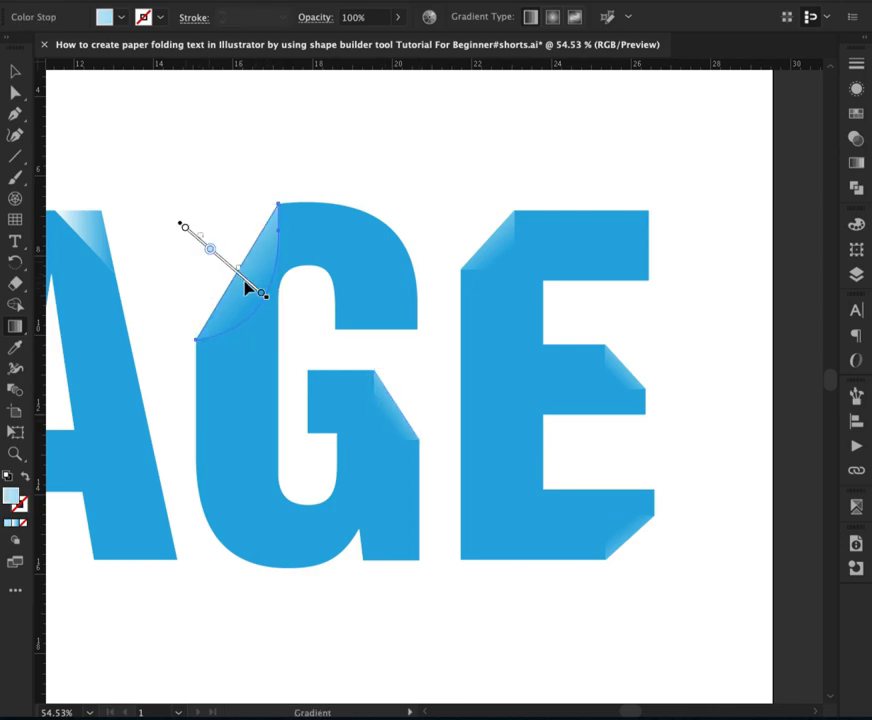
pyautogui.moveTo(204, 264); pyautogui.dragTo(257, 289)
pyautogui.press('v')
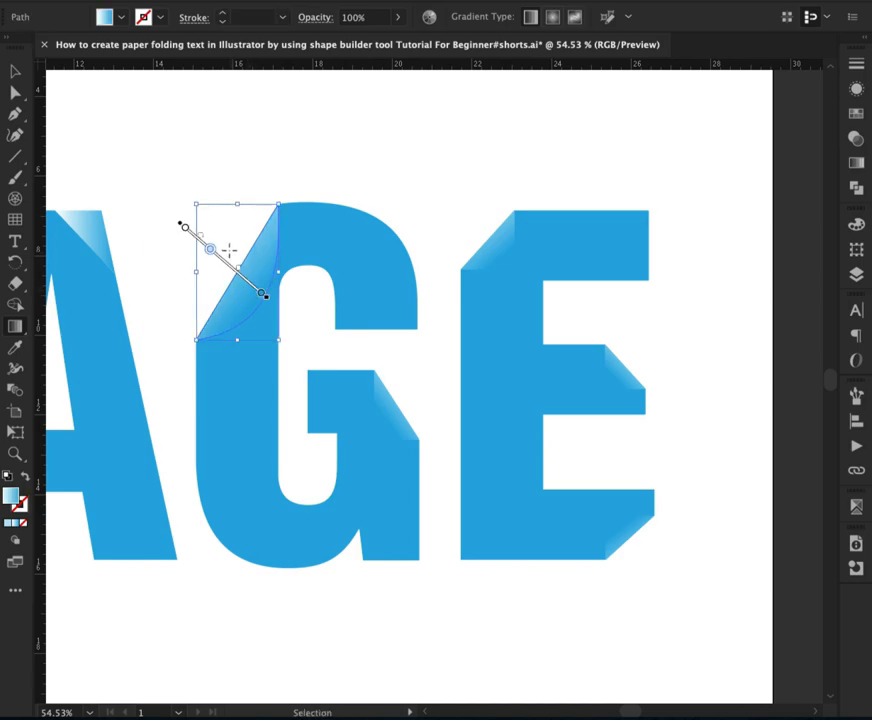
pyautogui.press('g')
# - Rotate the A's upper-right and lower-left foot corner pieces half a turn so that they fold inward over the letter
pyautogui.moveTo(216, 241)
pyautogui.mouseDown()
pyautogui.moveTo(261, 286)
pyautogui.moveTo(268, 281)
pyautogui.moveTo(266, 348)
pyautogui.moveTo(487, 333)
pyautogui.mouseUp()
pyautogui.hotkey('ctrl', 'shift', 'a')
pyautogui.click(466, 234)
pyautogui.press('e')
pyautogui.moveTo(481, 233); pyautogui.dragTo(420, 305)
pyautogui.press('v')
pyautogui.hotkey('ctrl', 'shift', 'a')
pyautogui.click(302, 551)
pyautogui.press('e')
pyautogui.moveTo(262, 548); pyautogui.dragTo(318, 553)
pyautogui.press('v')
pyautogui.hotkey('ctrl', 'shift', 'a')
# - Rotate the curved piece on the P's bowl half a turn so that it folds inward over the letter
pyautogui.moveTo(220, 500); pyautogui.dragTo(315, 525)
pyautogui.click(330, 420)
pyautogui.press('e')
pyautogui.press('v')
pyautogui.hotkey('ctrl', 'shift', 'a')
# - Rotate the P's upper-left corner and foot corner pieces half a turn so that they fold inward over the stem
pyautogui.click(180, 300)
pyautogui.press('e')
pyautogui.moveTo(205, 345); pyautogui.dragTo(233, 405)
pyautogui.press('v')
pyautogui.hotkey('ctrl', 'shift', 'a')
pyautogui.click(233, 607)
pyautogui.press('e')
pyautogui.moveTo(235, 630); pyautogui.dragTo(192, 666)
pyautogui.hotkey('ctrl', 'shift', 'a')
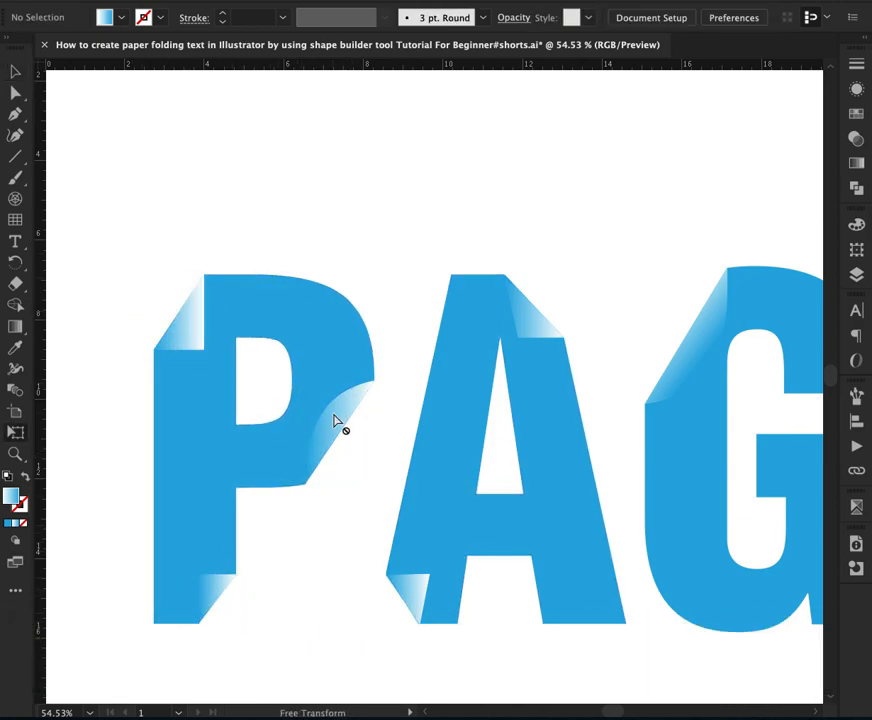
# - Redirect the gradients of the P's bowl, upper-left and foot folds diagonally, lightest at each fold edge
pyautogui.press('g')
pyautogui.press('v')
pyautogui.click(346, 451)
pyautogui.press('g')
pyautogui.moveTo(354, 460); pyautogui.dragTo(369, 445)
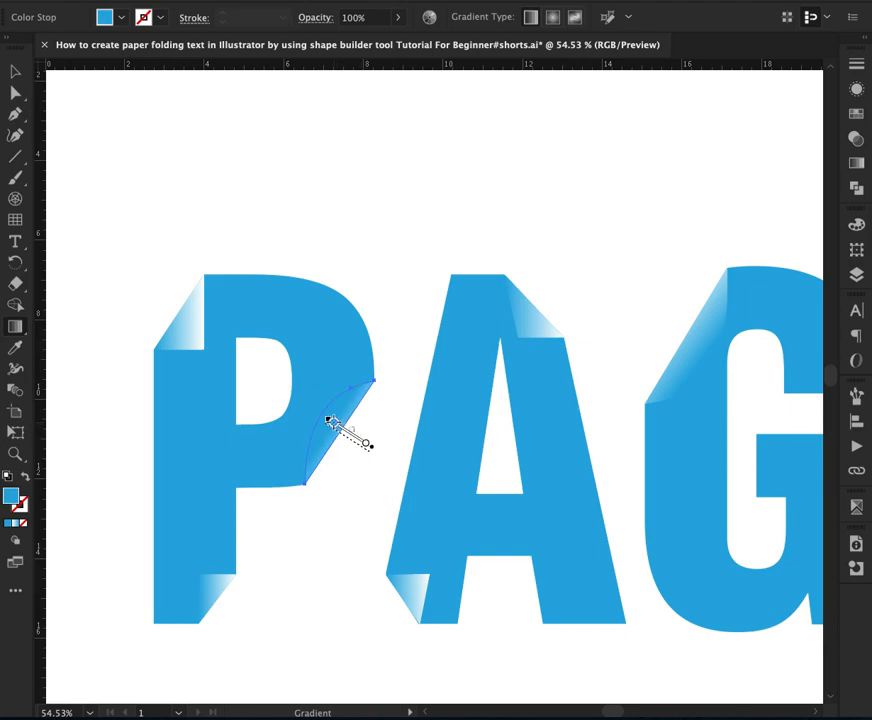
pyautogui.click(180, 320)
pyautogui.moveTo(144, 290); pyautogui.dragTo(197, 335)
pyautogui.press('v')
pyautogui.click(210, 601)
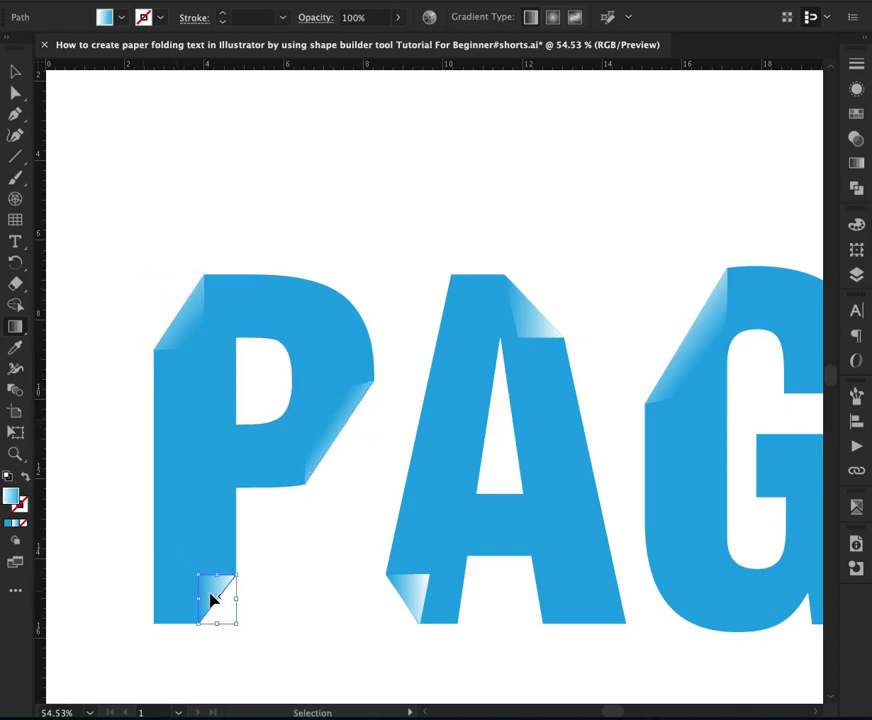
pyautogui.press('g')
pyautogui.press('v')
# - Redirect the gradients of the A's foot and upper-right folds diagonally, lightest at the fold edge, and clear the selection
pyautogui.click(405, 592)
pyautogui.press('g')
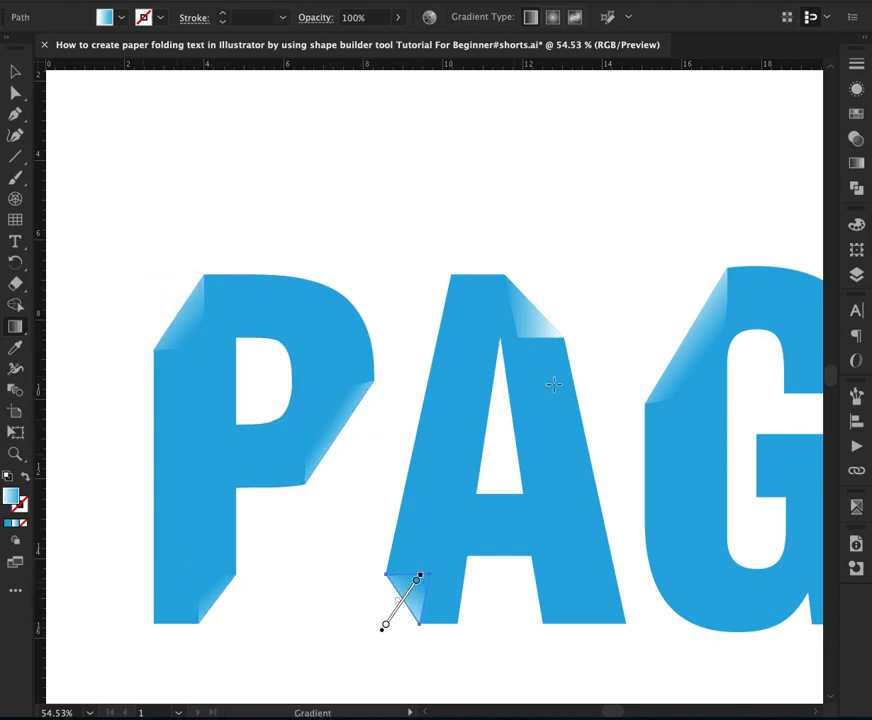
pyautogui.press('v')
pyautogui.click(535, 318)
pyautogui.press('g')
pyautogui.moveTo(574, 286); pyautogui.dragTo(519, 315)
pyautogui.click(530, 240)
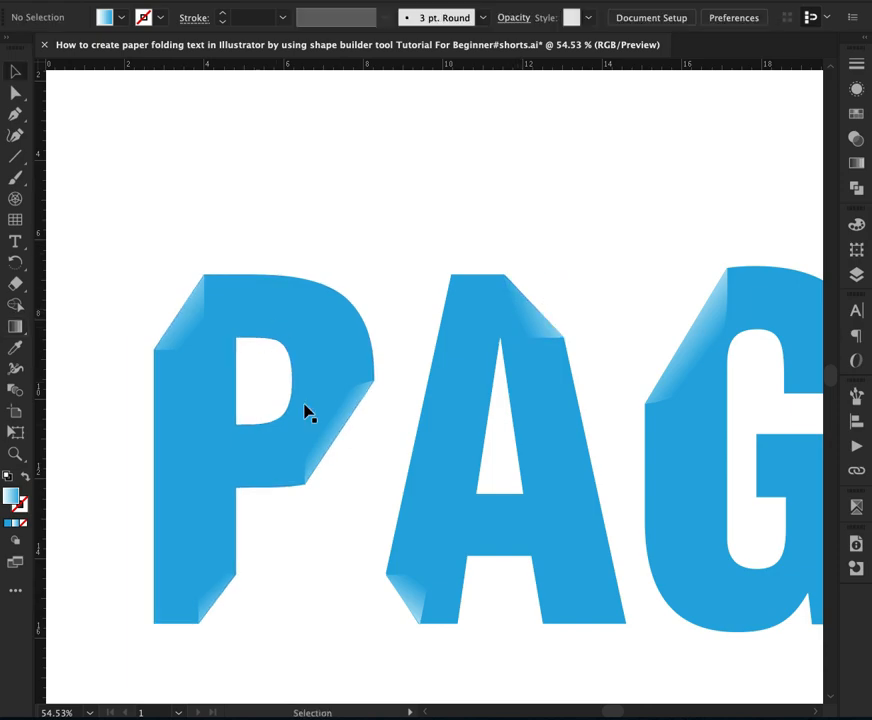
# - Select the curved fold on the P's bowl and change the ruler units to millimetres
pyautogui.click(330, 440)
pyautogui.rightClick(262, 66)
pyautogui.click(282, 185)
# - Apply a Multiply Drop Shadow to the P's bowl fold with 75% opacity, X offset -3 mm, Y offset 0 mm and blur 3 mm
pyautogui.click(240, 0)
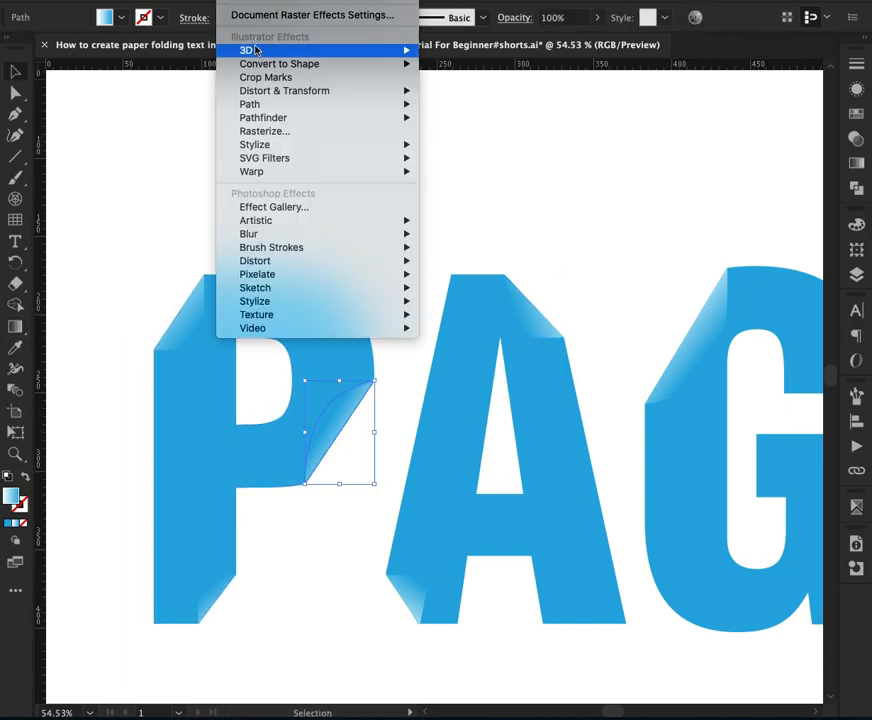
pyautogui.moveTo(317, 144)
pyautogui.click(477, 144)
pyautogui.moveTo(493, 441); pyautogui.dragTo(688, 188)
pyautogui.click(557, 280)
pyautogui.write('-2.469')
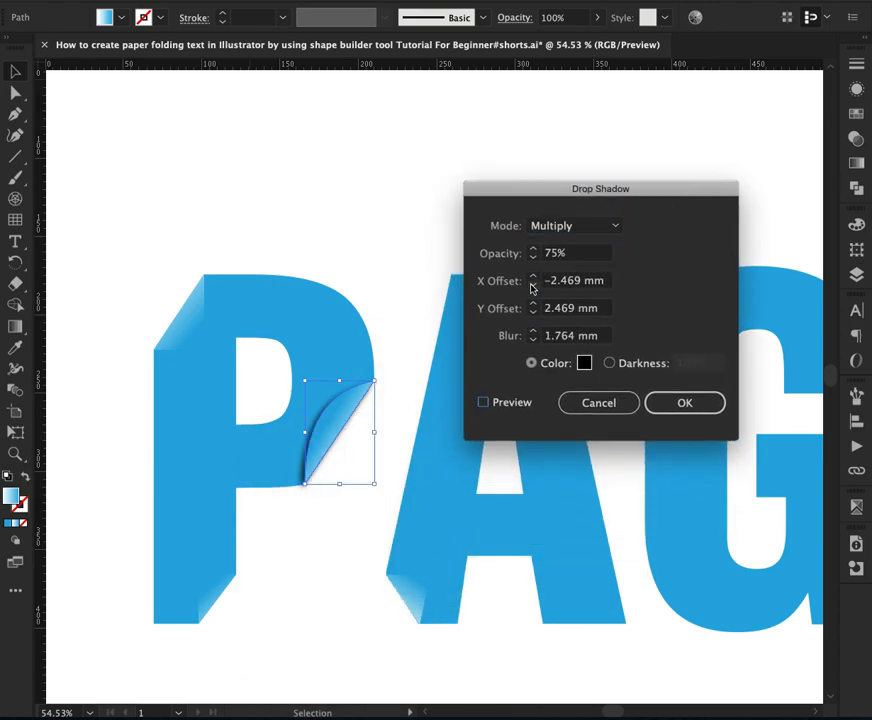
pyautogui.click(533, 286)
pyautogui.click(533, 313)
pyautogui.click(534, 340)
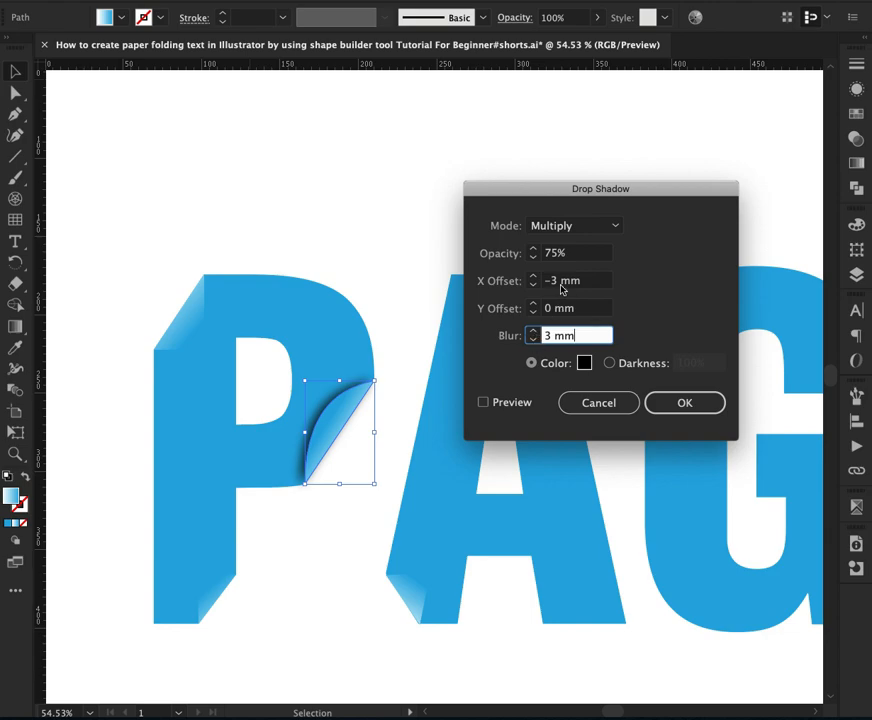
pyautogui.click(662, 404)
# - Apply a Drop Shadow to the P's upper-left fold with X offset 3 mm, Y offset 0 mm and blur 3 mm
pyautogui.click(198, 302)
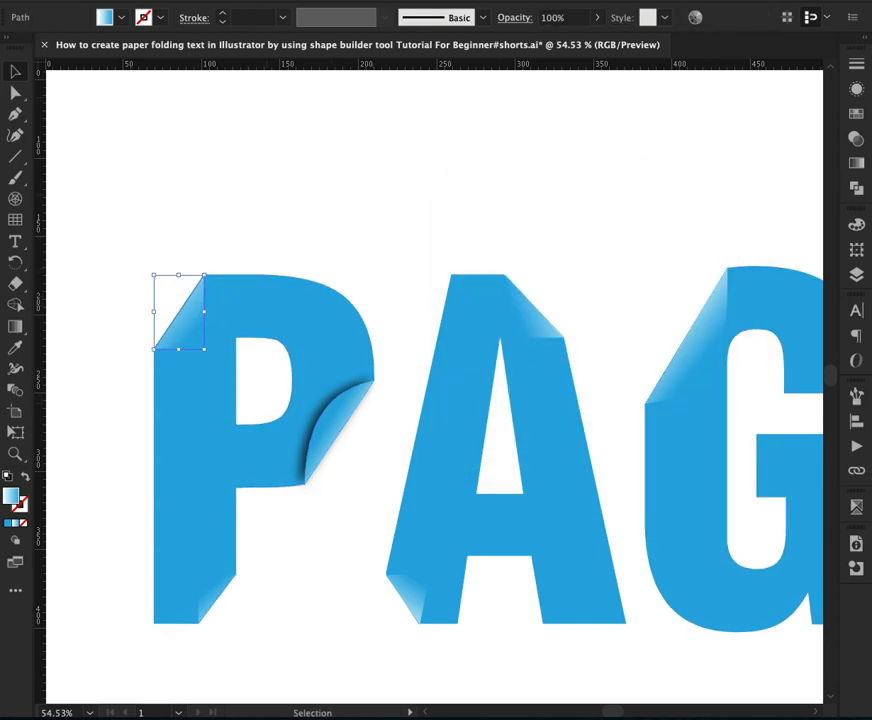
pyautogui.click(245, 0)
pyautogui.click(270, 0)
pyautogui.press('super+z')
pyautogui.press('a')
pyautogui.click(245, 0)
pyautogui.moveTo(371, 149)
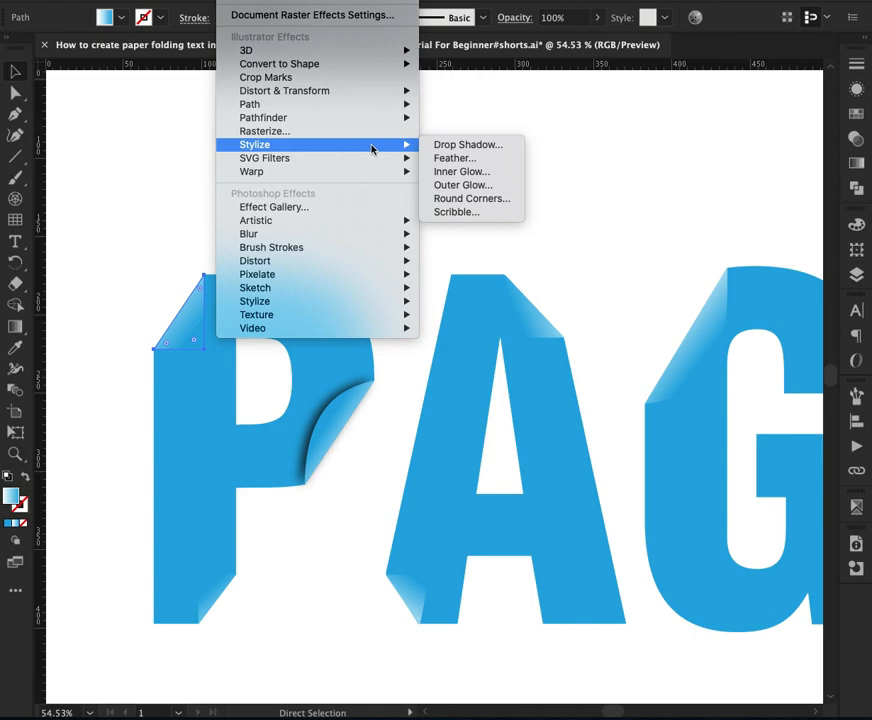
pyautogui.click(468, 144)
pyautogui.click(483, 402)
pyautogui.click(538, 282)
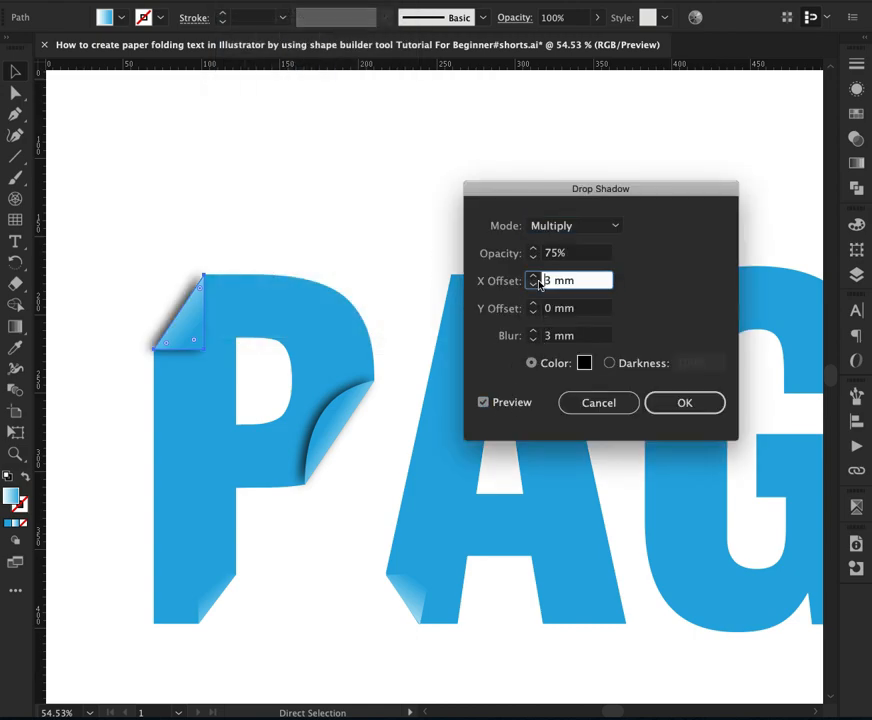
pyautogui.click(684, 402)
pyautogui.press('v')
# - Apply a Multiply Drop Shadow to the fold at the P's foot with X offset -3 mm, Y offset -1 mm and blur 3 mm
pyautogui.press('a')
pyautogui.click(210, 597)
pyautogui.press('v')
pyautogui.click(245, 0)
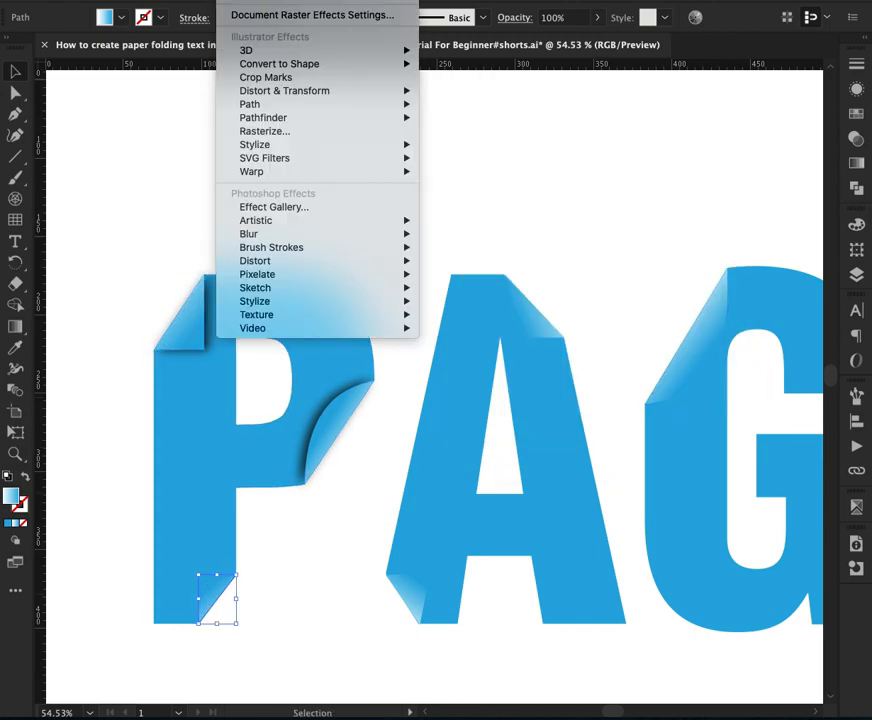
pyautogui.click(455, 146)
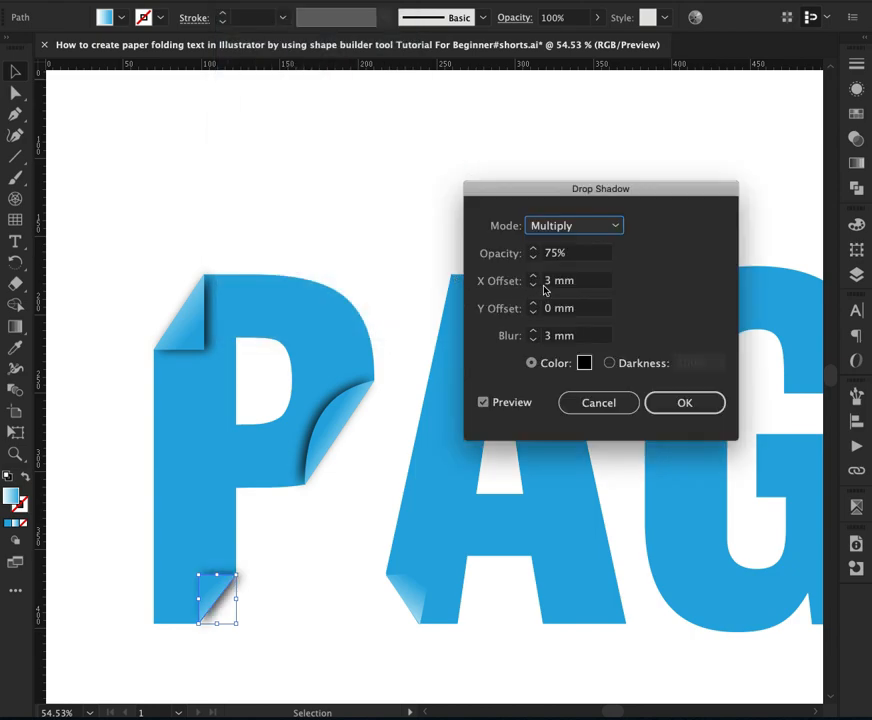
pyautogui.click(545, 284)
pyautogui.write('-')
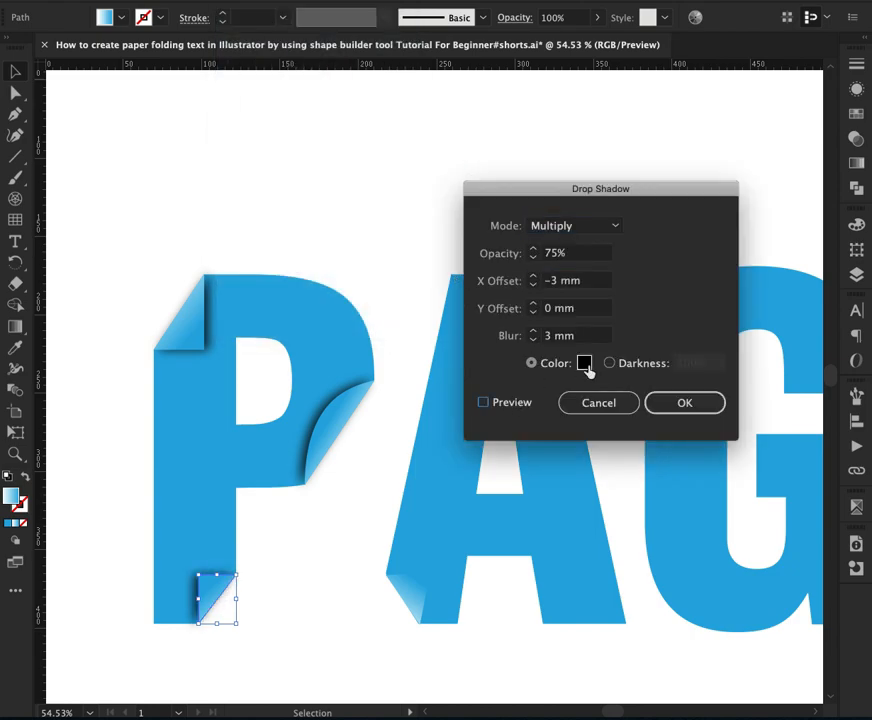
pyautogui.click(533, 313)
pyautogui.click(684, 402)
# - Apply a Drop Shadow to the A's upper-right fold with X offset -3 mm, Y offset 1 mm and blur 3 mm
pyautogui.press('a')
pyautogui.click(530, 318)
pyautogui.press('v')
pyautogui.moveTo(564, 314); pyautogui.dragTo(441, 284)
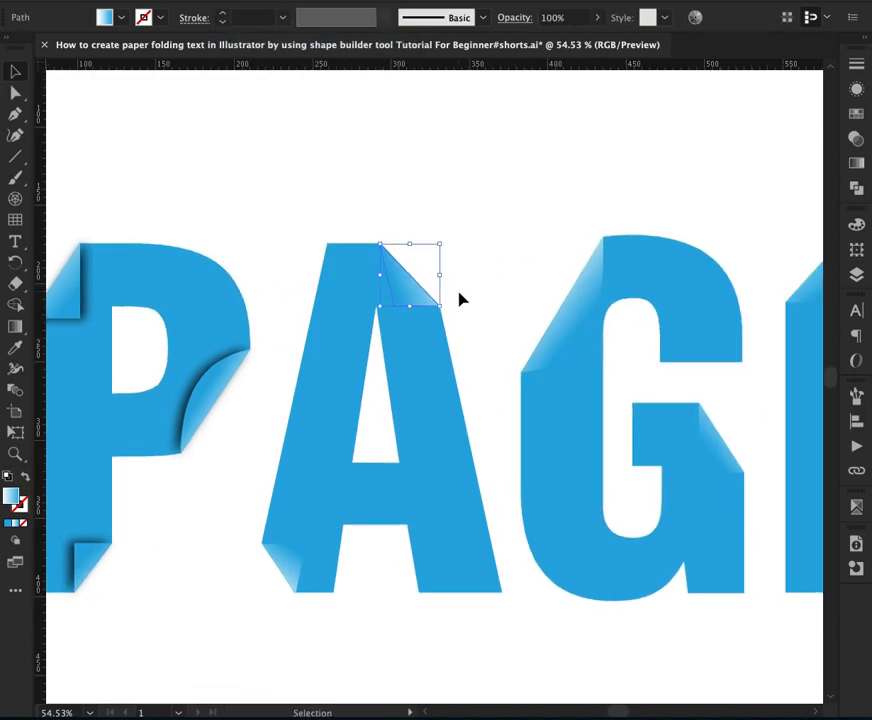
pyautogui.click(253, 2)
pyautogui.moveTo(278, 146)
pyautogui.click(467, 142)
pyautogui.click(484, 402)
pyautogui.click(533, 306)
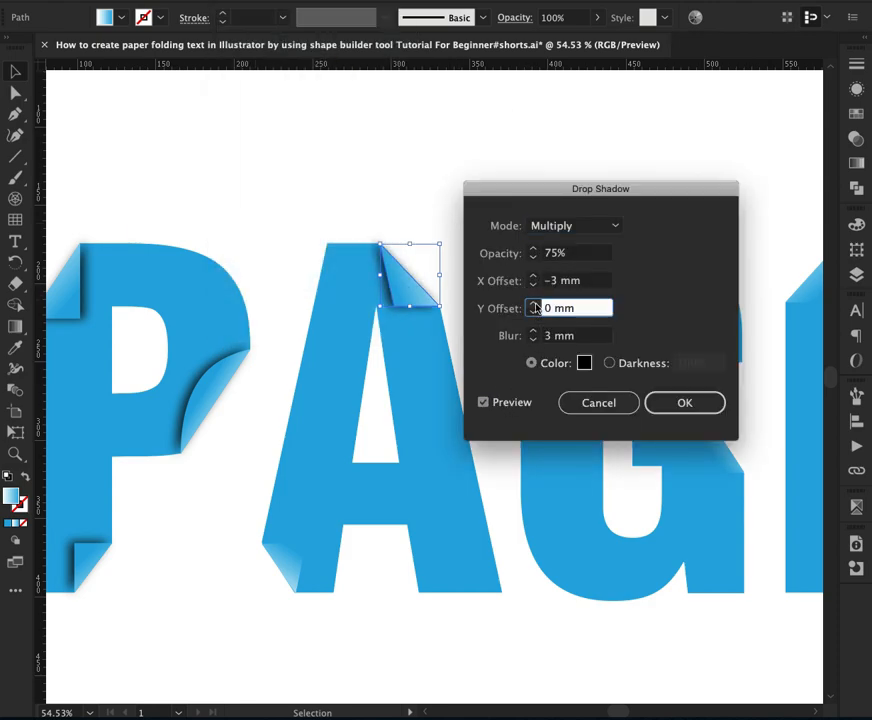
pyautogui.click(533, 306)
pyautogui.click(684, 402)
# - Apply a Drop Shadow to the fold at the A's left foot with X offset 3 mm, Y offset -1 mm and blur 3 mm
pyautogui.click(283, 568)
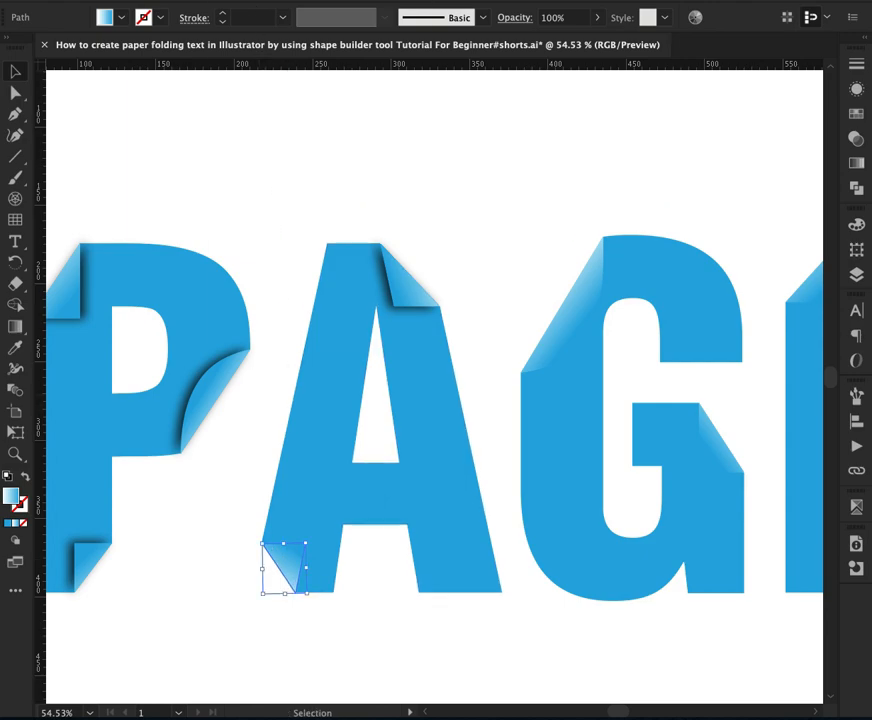
pyautogui.click(236, 2)
pyautogui.click(444, 148)
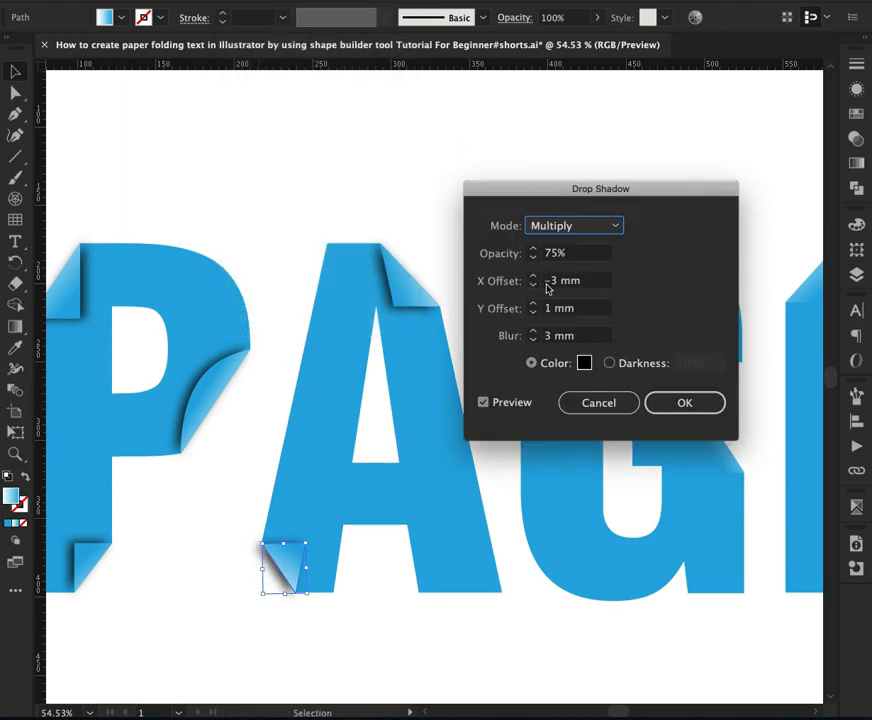
pyautogui.click(547, 281)
pyautogui.press('BackSpace')
pyautogui.click(484, 403)
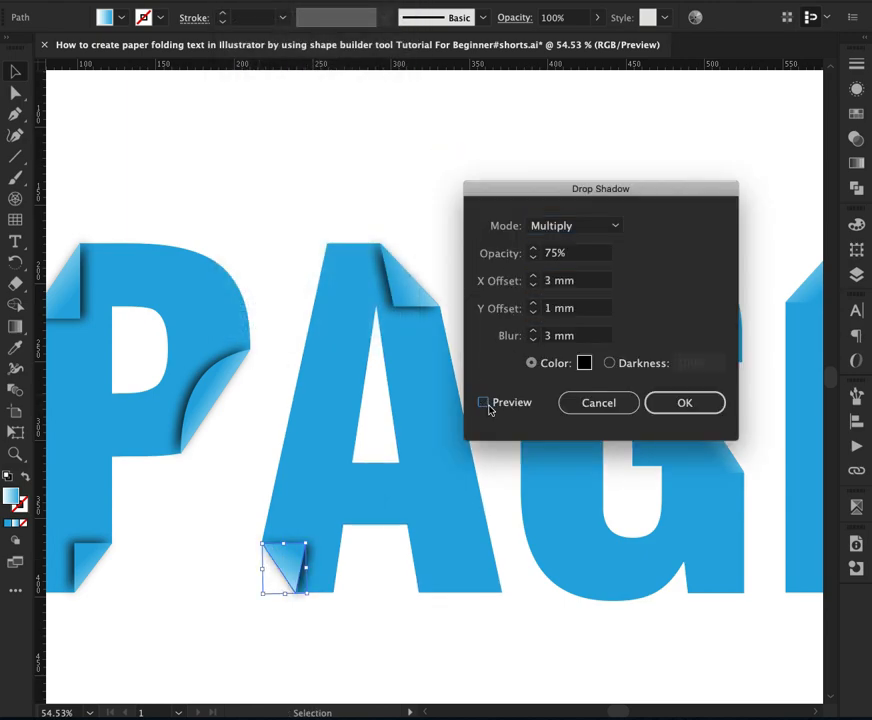
pyautogui.click(533, 313)
pyautogui.click(533, 313)
pyautogui.click(680, 404)
# - Apply a Drop Shadow to the G's curved upper-left fold with X offset 3 mm, Y offset 0 mm and blur 3 mm
pyautogui.moveTo(530, 312); pyautogui.dragTo(340, 308)
pyautogui.click(370, 321)
pyautogui.scroll(3, 430, 265)
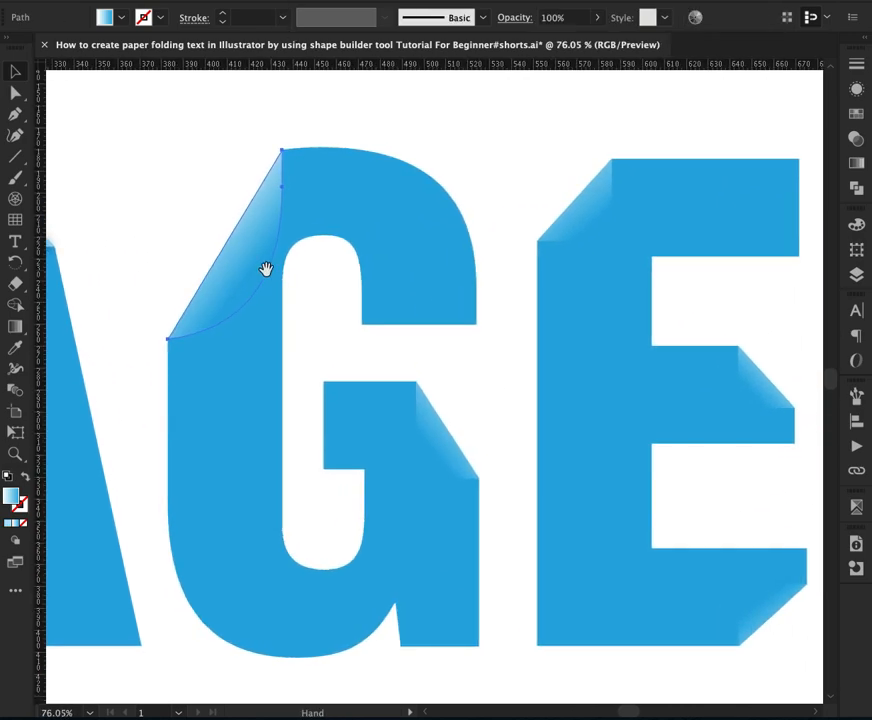
pyautogui.click(250, 2)
pyautogui.moveTo(381, 147)
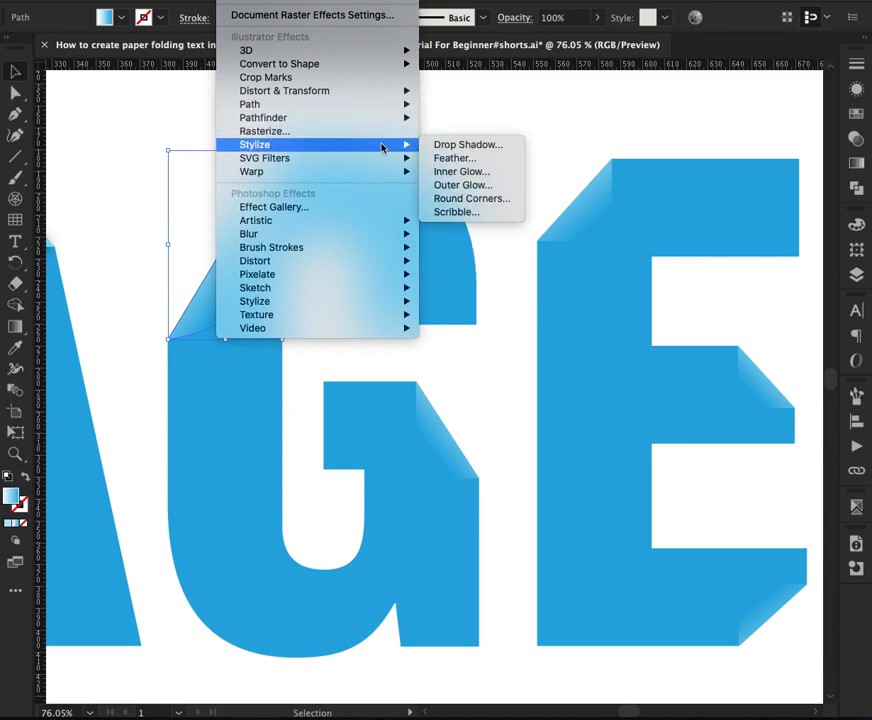
pyautogui.click(467, 144)
pyautogui.click(483, 402)
pyautogui.click(558, 313)
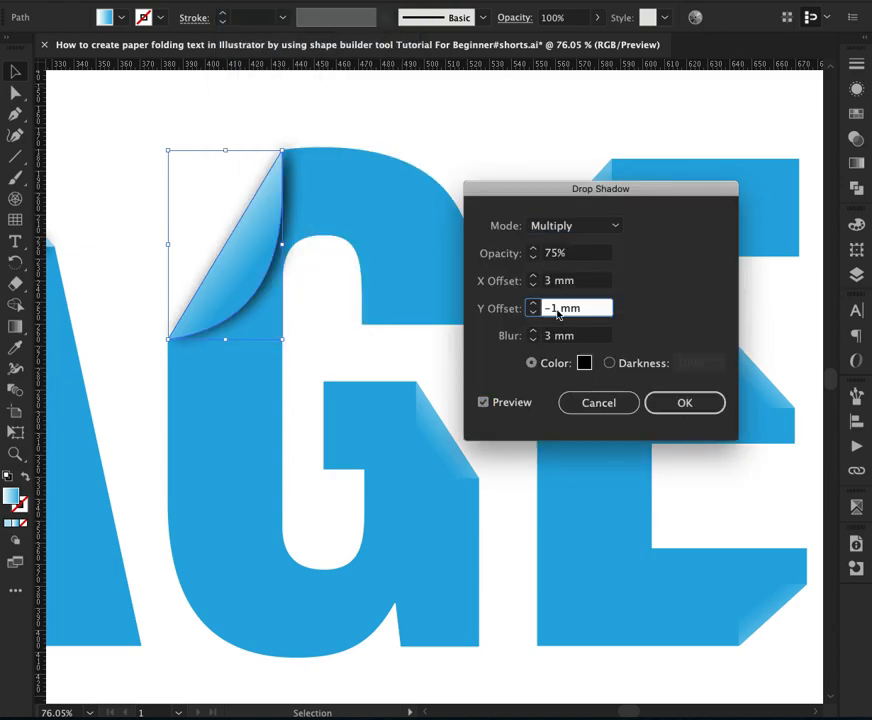
pyautogui.write('0')
pyautogui.click(505, 402)
pyautogui.click(684, 402)
# - Apply a Drop Shadow to the fold on the G's crossbar with X offset -3 mm, Y offset 1 mm and blur 3 mm, and clear the selection
pyautogui.click(465, 468)
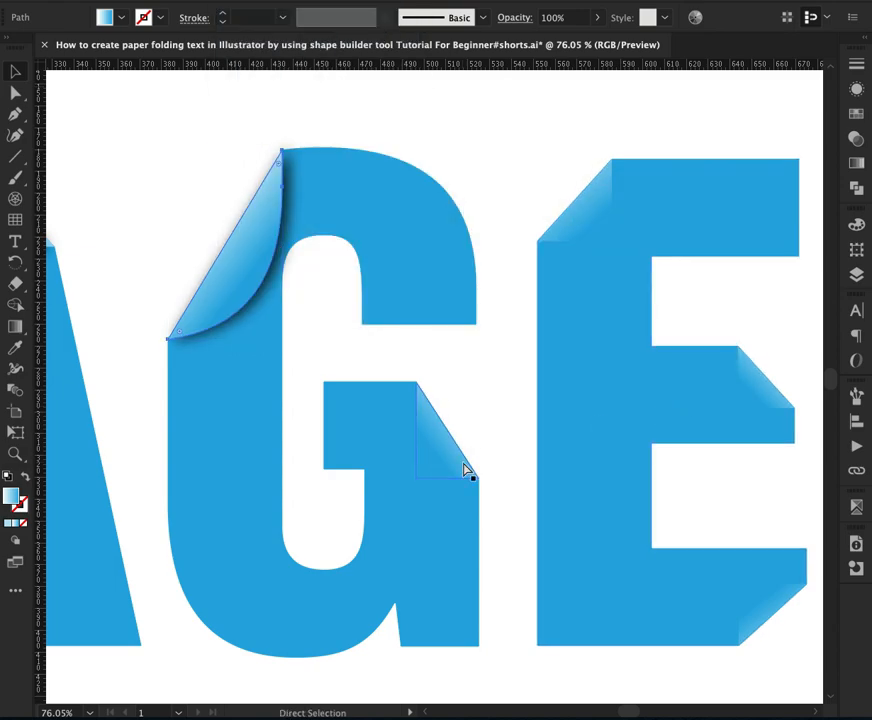
pyautogui.click(250, 2)
pyautogui.click(455, 146)
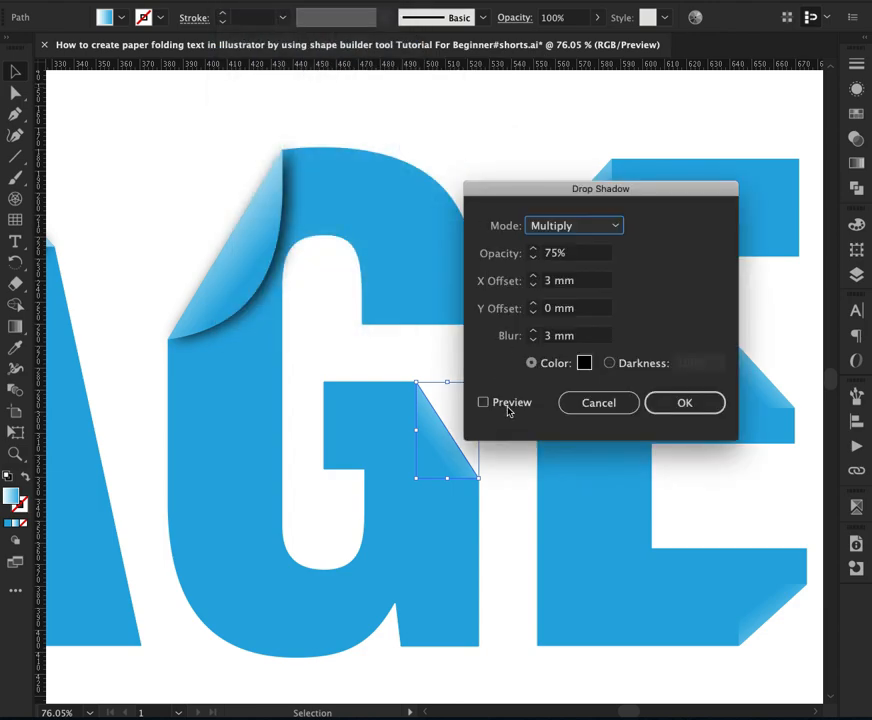
pyautogui.click(505, 402)
pyautogui.click(543, 283)
pyautogui.click(505, 403)
pyautogui.click(534, 305)
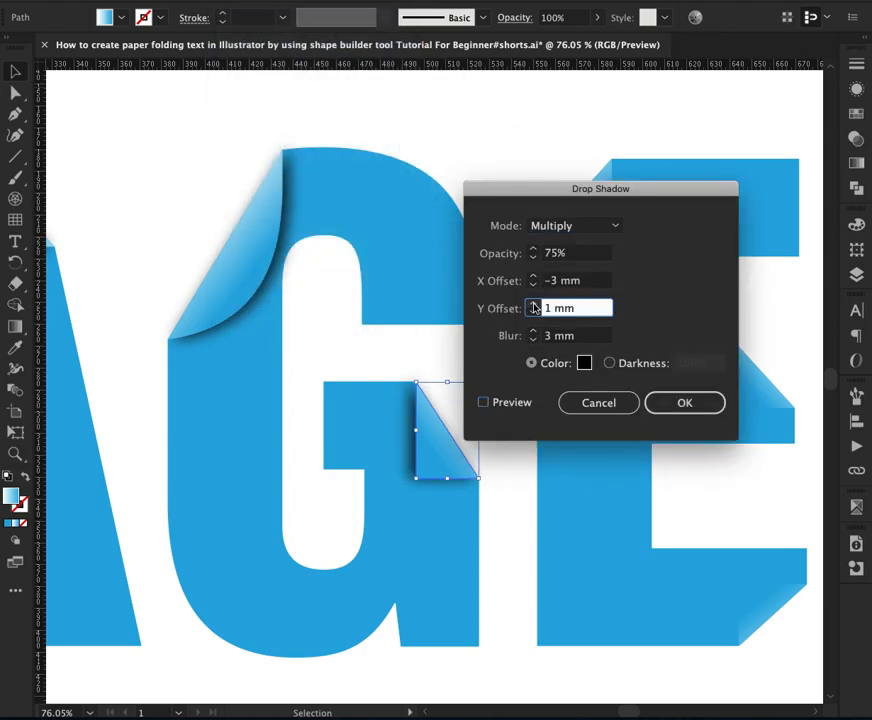
pyautogui.click(534, 305)
pyautogui.click(534, 305)
pyautogui.click(499, 402)
pyautogui.click(535, 312)
pyautogui.click(535, 312)
pyautogui.click(535, 312)
pyautogui.click(535, 312)
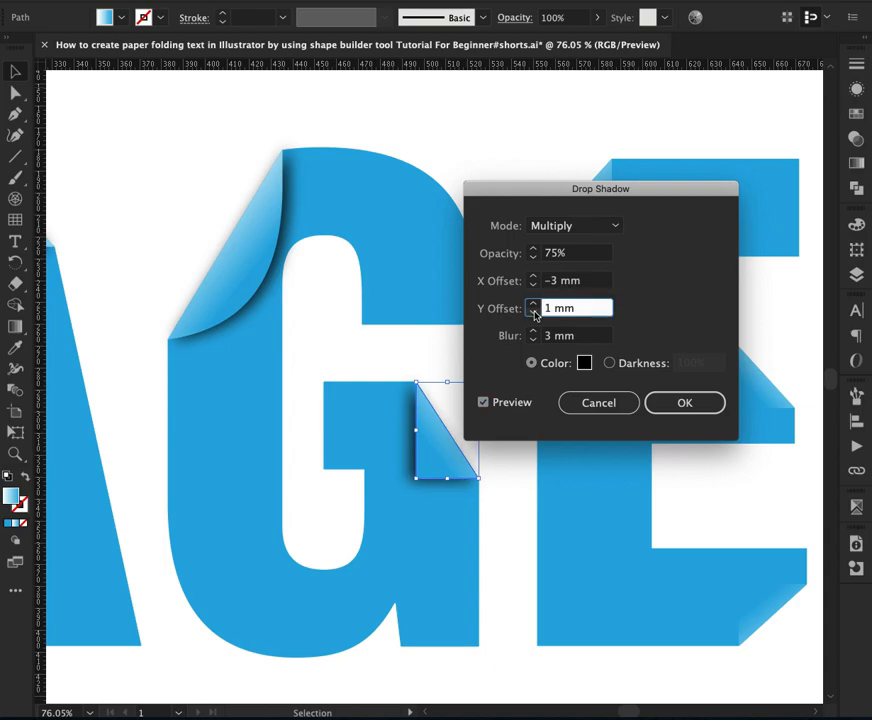
pyautogui.click(684, 402)
pyautogui.hotkey('ctrl', 'shift', 'a')
# - Apply a Drop Shadow to the E's upper-left fold with X offset 3 mm, Y offset 3 mm and blur 3 mm
pyautogui.moveTo(572, 529); pyautogui.dragTo(453, 446)
pyautogui.click(455, 205)
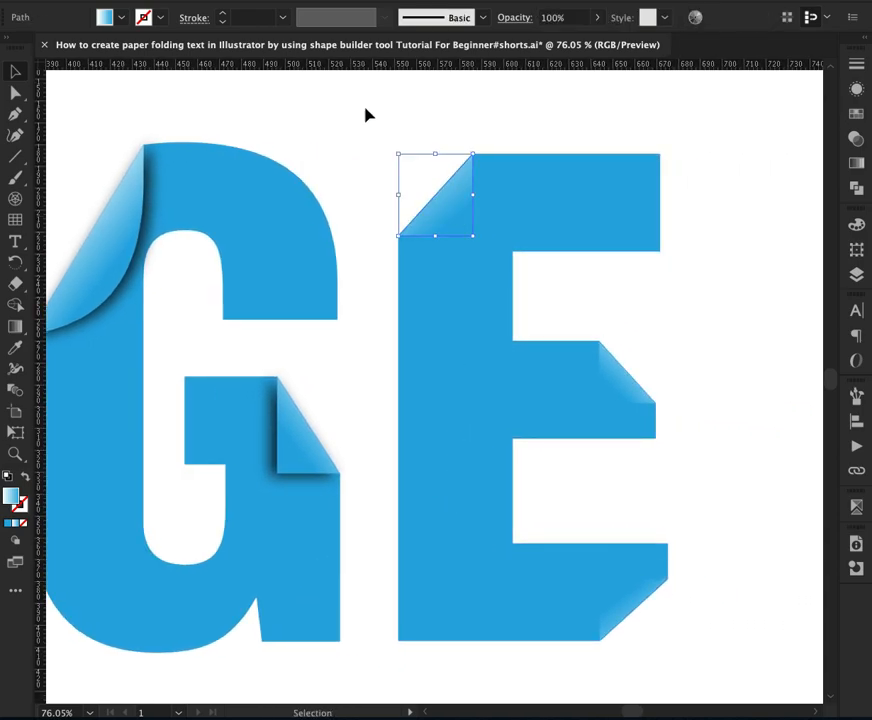
pyautogui.click(250, 2)
pyautogui.moveTo(300, 144)
pyautogui.click(461, 146)
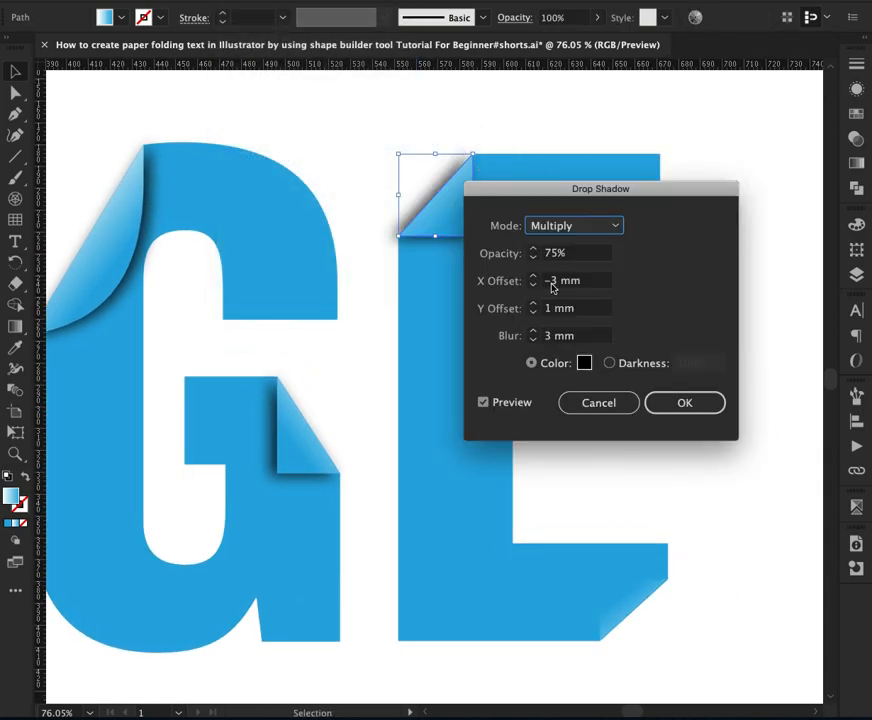
pyautogui.moveTo(600, 188); pyautogui.dragTo(654, 188)
pyautogui.click(537, 402)
pyautogui.click(588, 312)
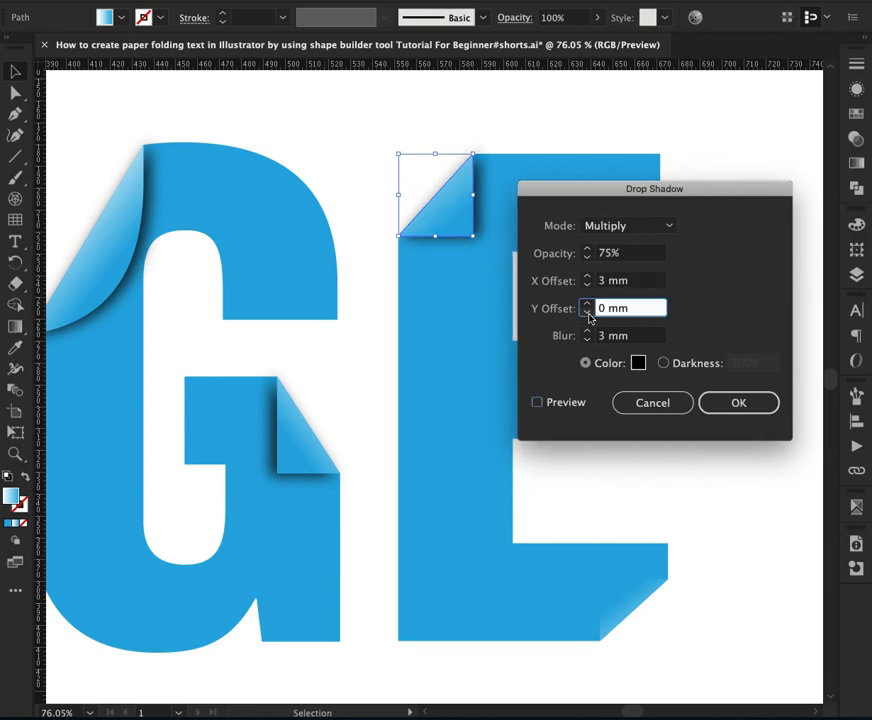
pyautogui.click(588, 304)
pyautogui.click(588, 304)
pyautogui.click(588, 304)
pyautogui.click(718, 400)
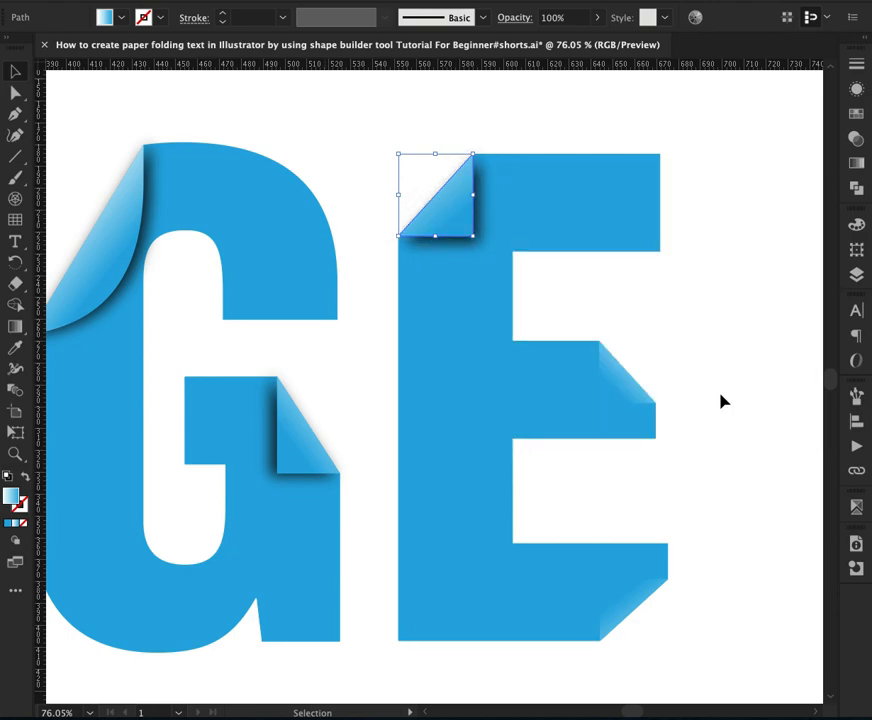
# - Apply a Drop Shadow to the fold on the E's middle arm with X offset -3 mm, Y offset 3 mm and blur 3 mm
pyautogui.press('a')
pyautogui.click(714, 438)
pyautogui.click(605, 378)
pyautogui.press('v')
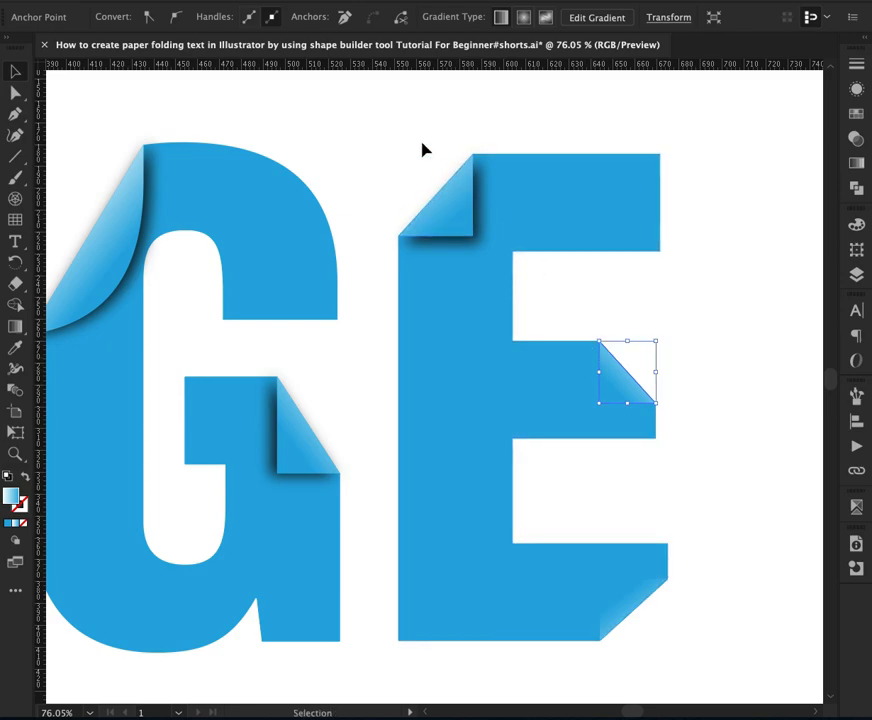
pyautogui.click(245, 0)
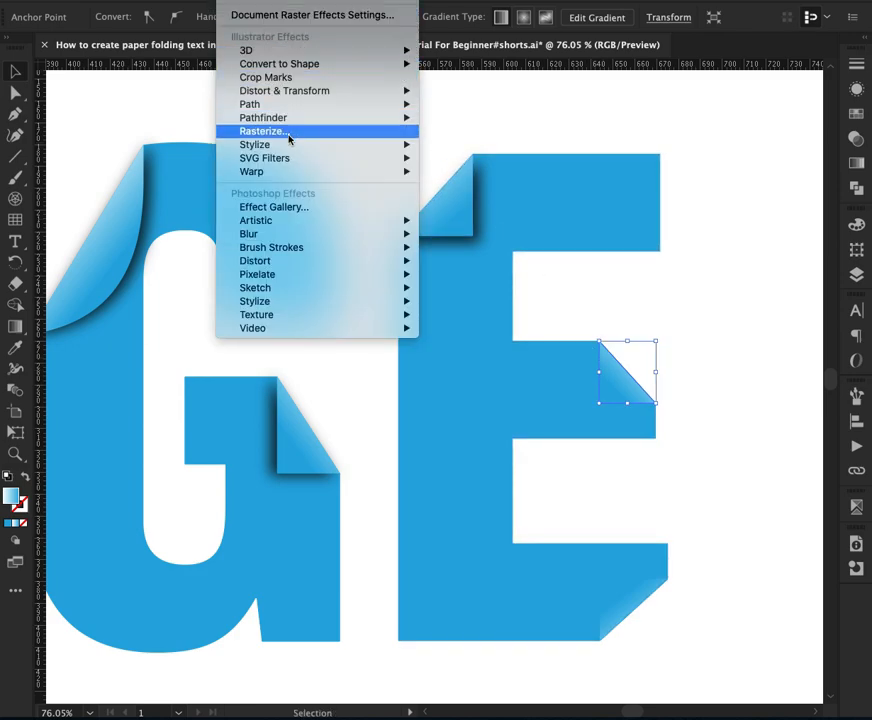
pyautogui.click(442, 148)
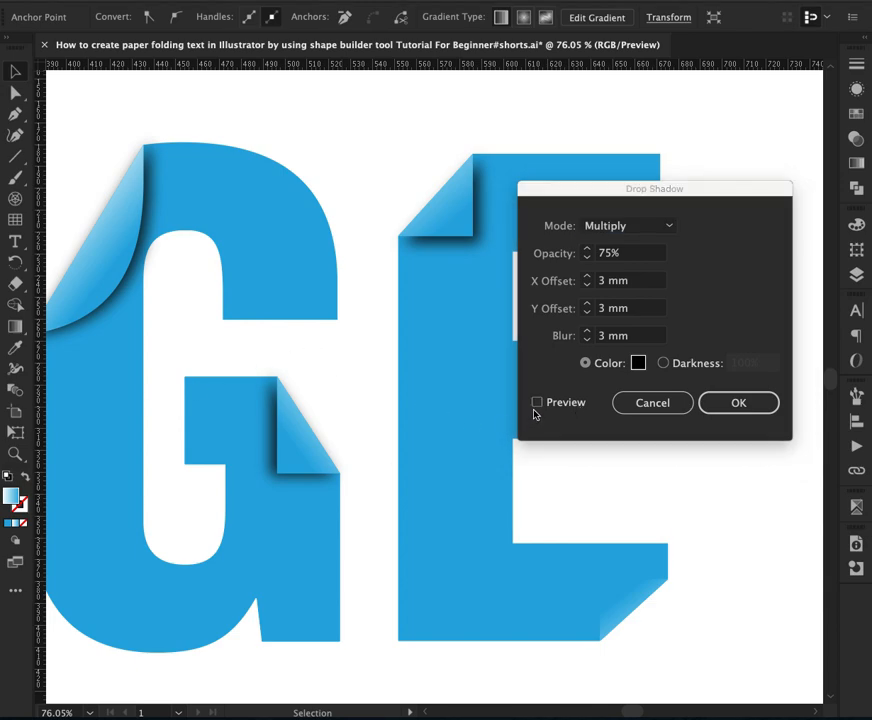
pyautogui.moveTo(718, 195); pyautogui.dragTo(417, 154)
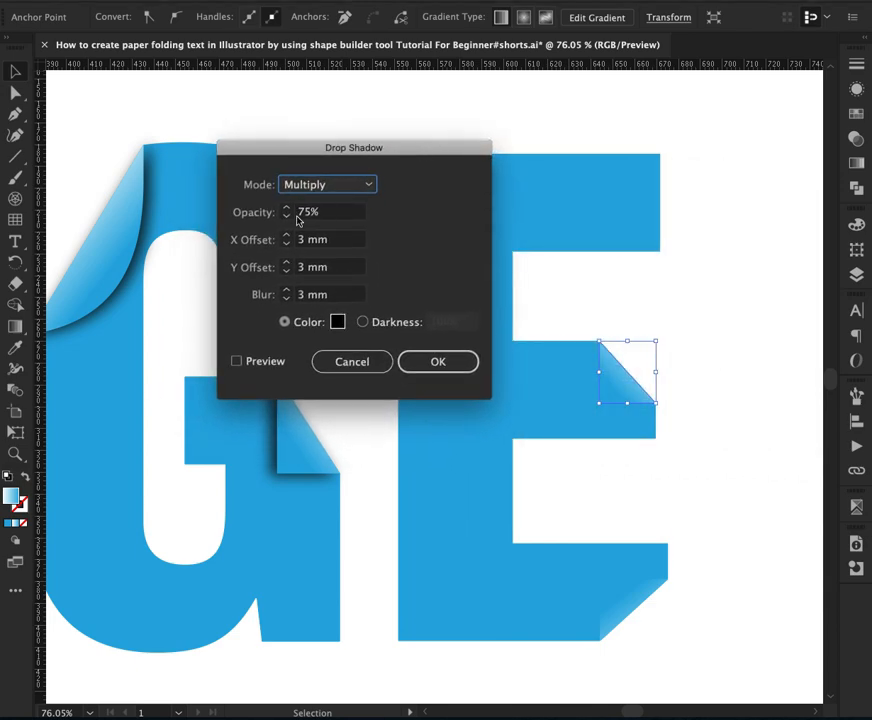
pyautogui.click(245, 361)
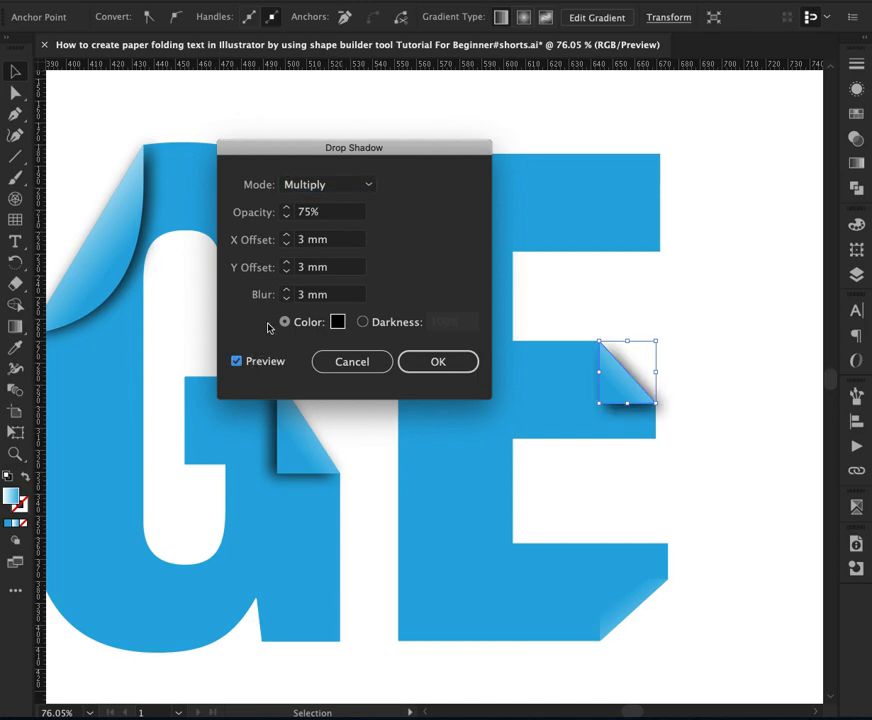
pyautogui.click(297, 241)
pyautogui.write('-')
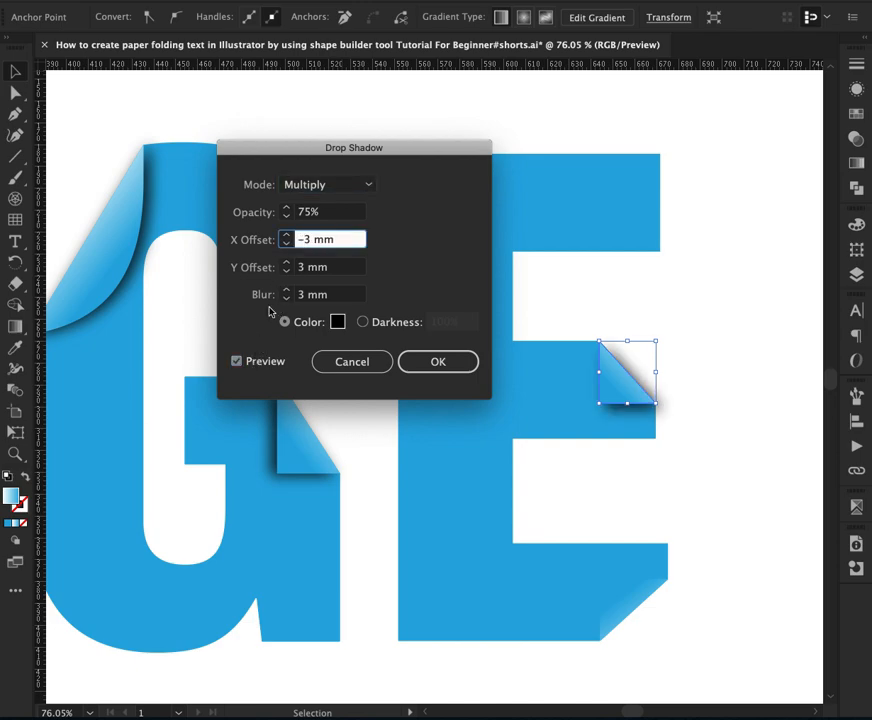
pyautogui.click(262, 363)
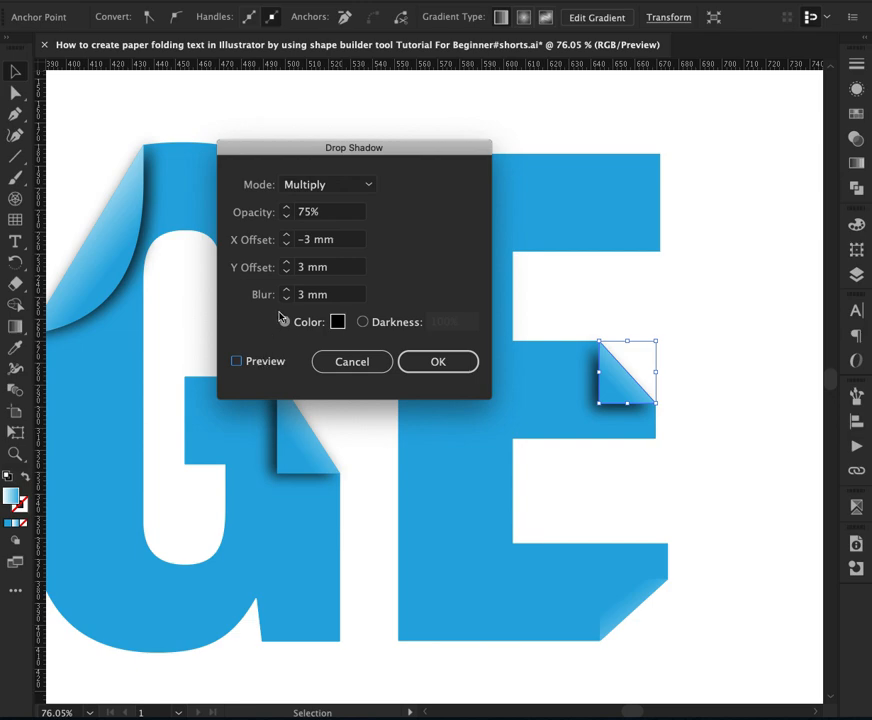
pyautogui.click(436, 363)
# - Start a Multiply Drop Shadow on the E's lower-right fold with the preview turned on
pyautogui.press('a')
pyautogui.click(620, 609)
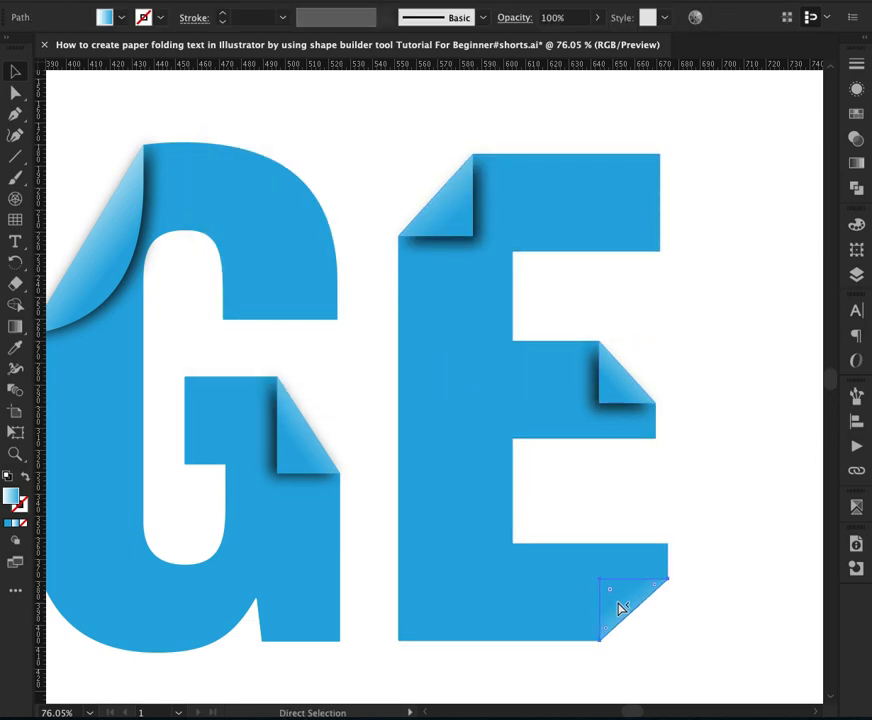
pyautogui.press('v')
pyautogui.click(236, 1)
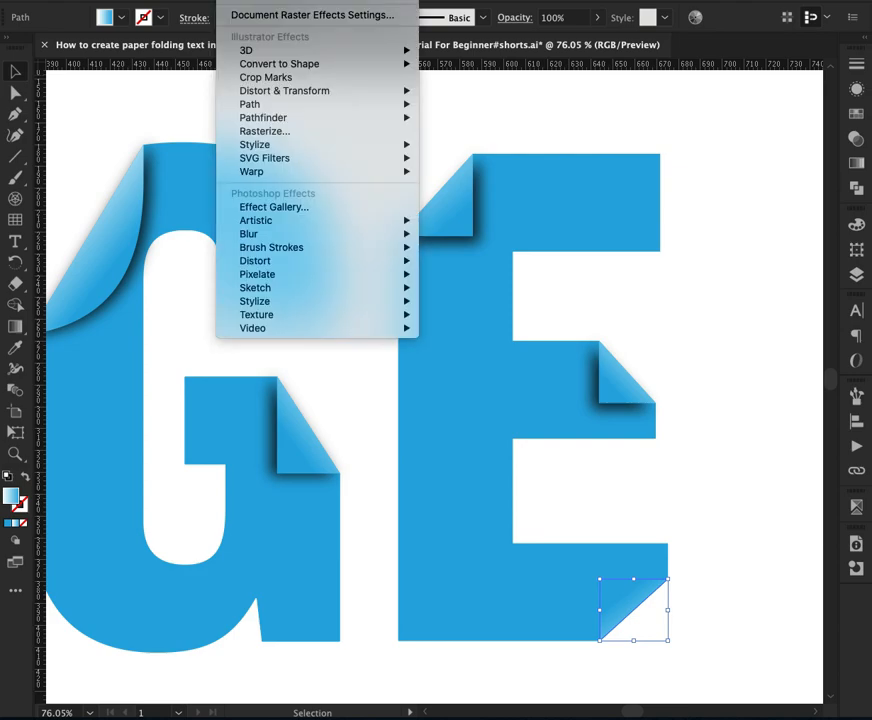
pyautogui.moveTo(300, 144)
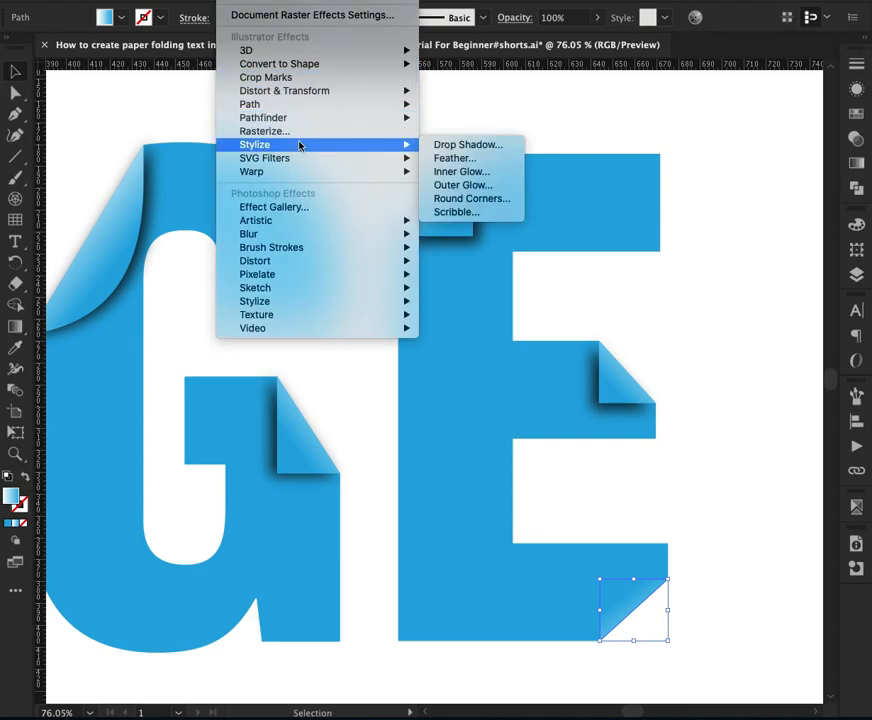
pyautogui.click(440, 144)
pyautogui.click(260, 364)
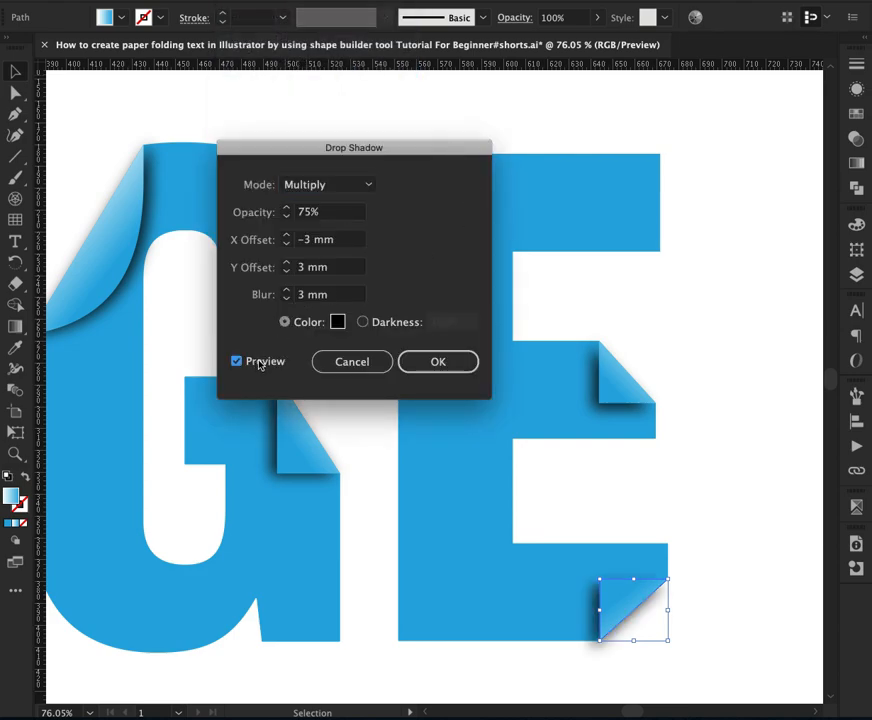
# - Try an X offset of 3 mm for the shadow on the E's lower-right fold, and return it to -3 mm
pyautogui.click(289, 240)
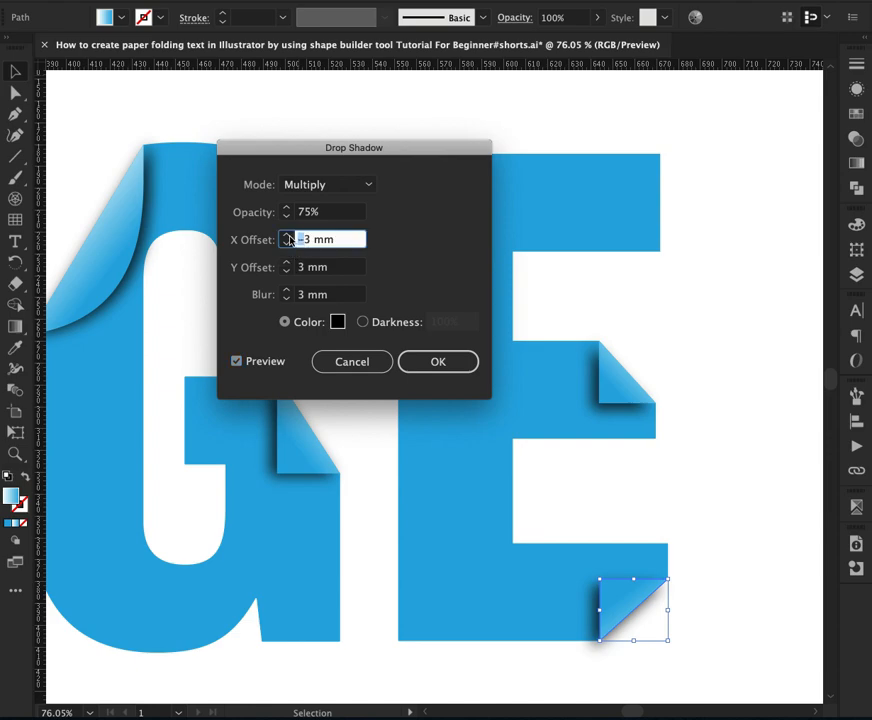
pyautogui.press('BackSpace')
pyautogui.click(262, 362)
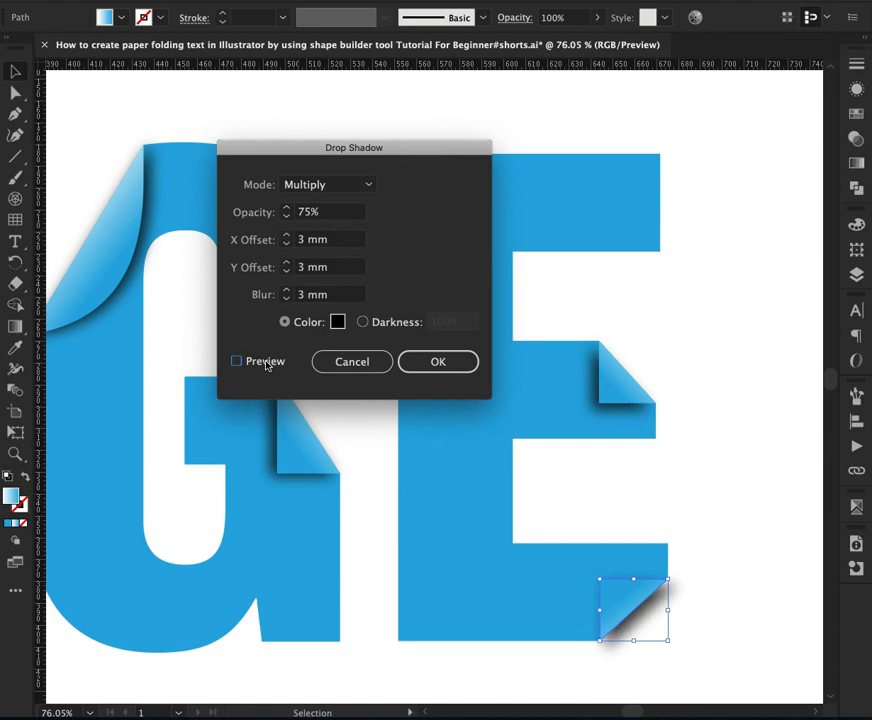
pyautogui.click(298, 241)
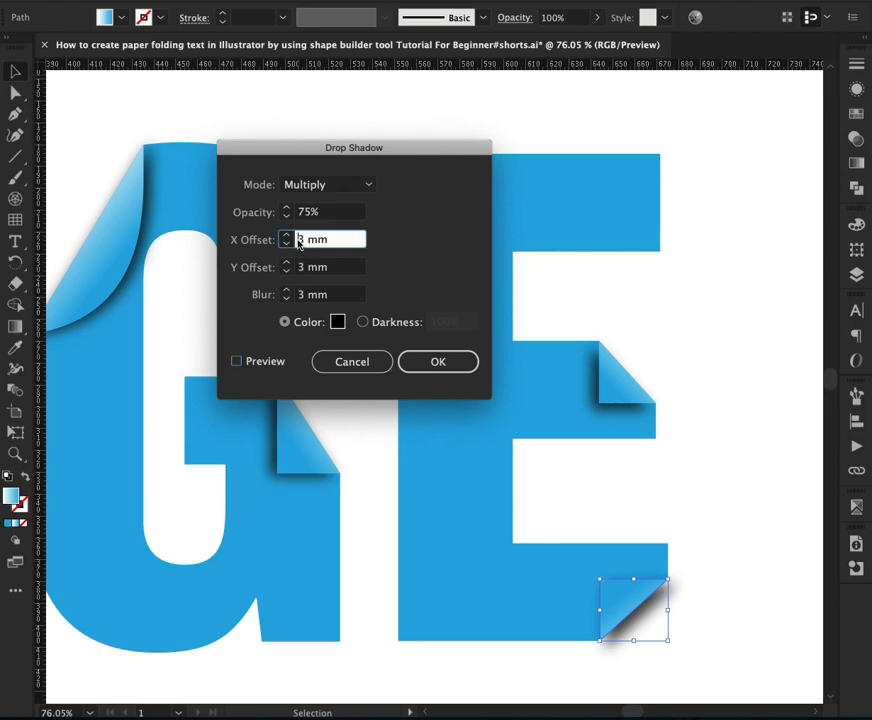
pyautogui.write('-')
pyautogui.click(237, 361)
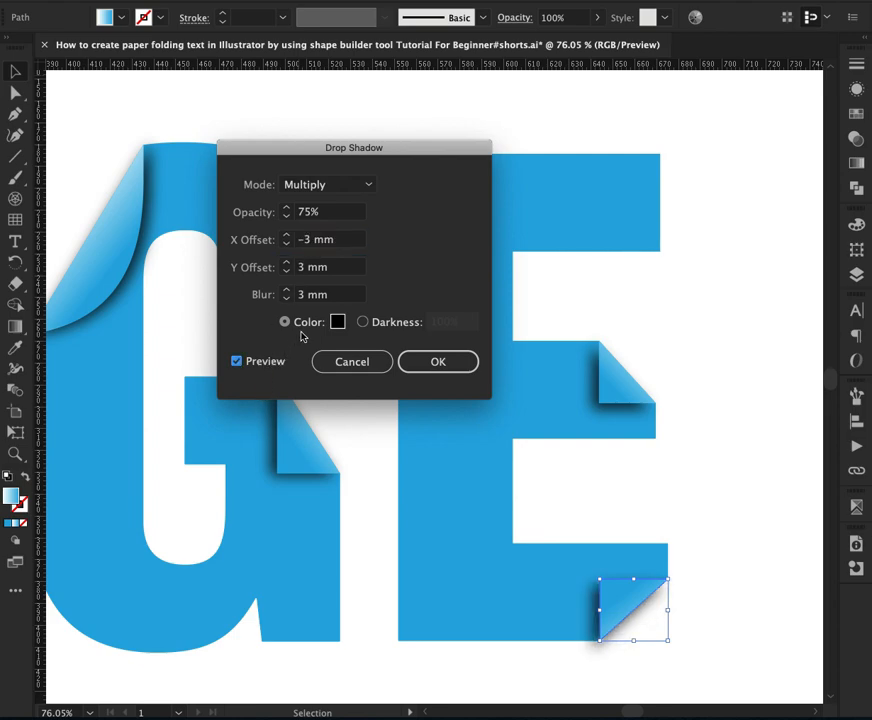
# - Set the Y offset of the shadow on the E's lower-right fold to -2 mm, apply it and deselect the fold
pyautogui.click(286, 272)
pyautogui.click(286, 272)
pyautogui.click(286, 272)
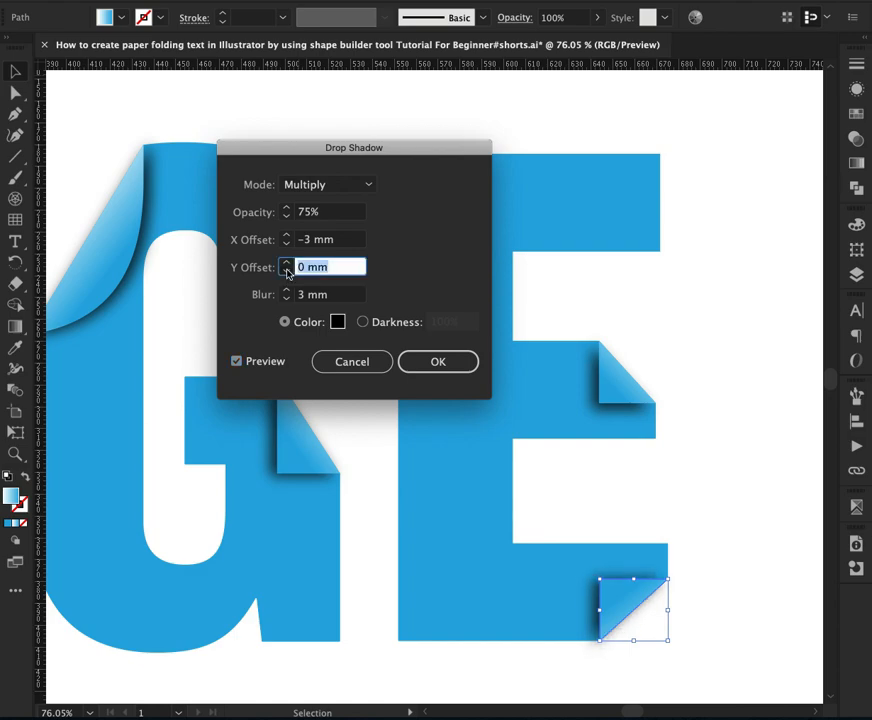
pyautogui.click(286, 272)
pyautogui.click(286, 272)
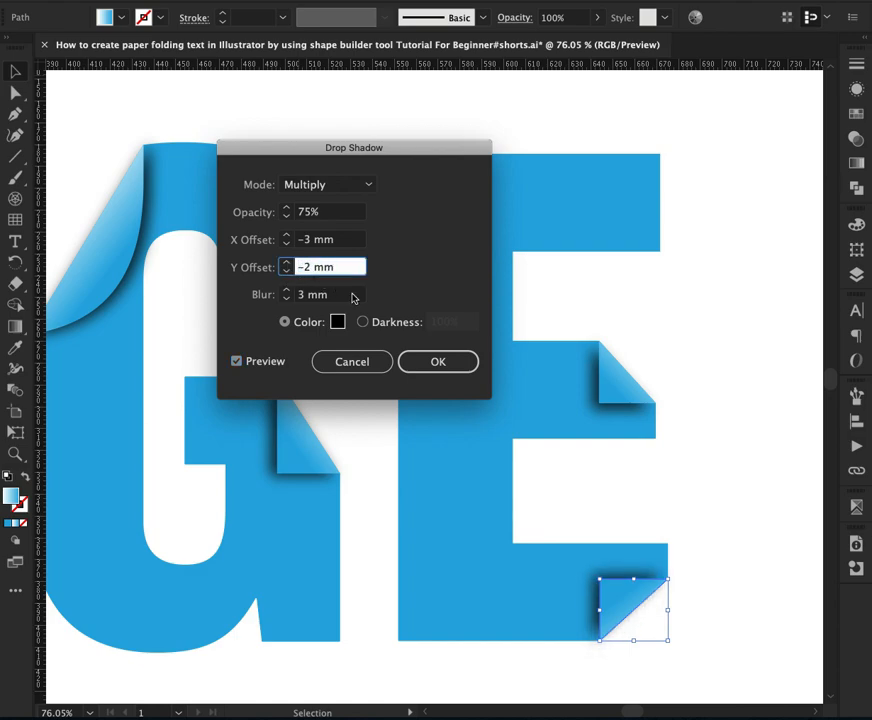
pyautogui.click(440, 362)
pyautogui.press('a')
pyautogui.click(727, 380)
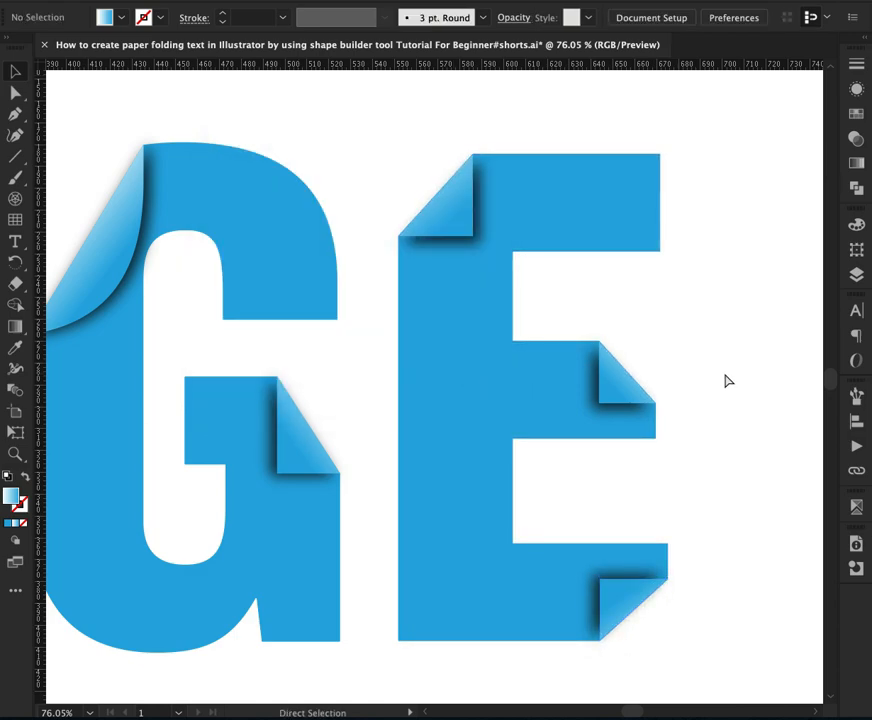
# - Draw a rectangle covering the whole artboard as a background for the word PAGE
pyautogui.hotkey('ctrl', '-')
pyautogui.hotkey('ctrl', '-')
pyautogui.hotkey('ctrl', '0')
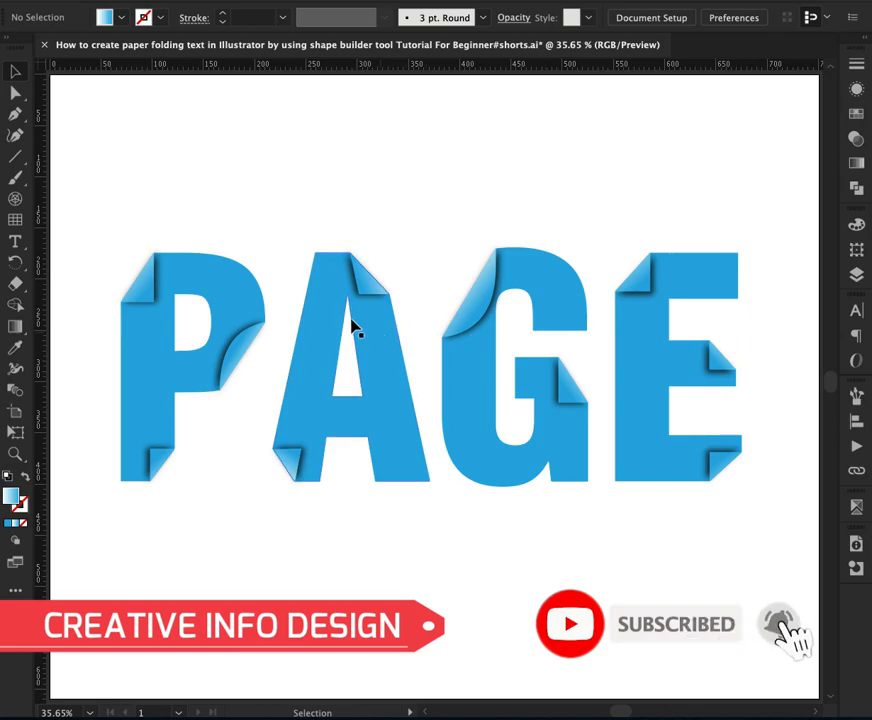
pyautogui.moveTo(17, 158); pyautogui.dragTo(56, 154)
pyautogui.moveTo(68, 93)
pyautogui.mouseDown()
pyautogui.moveTo(79, 120)
pyautogui.moveTo(67, 98)
pyautogui.mouseUp()
pyautogui.moveTo(47, 74); pyautogui.dragTo(820, 698)
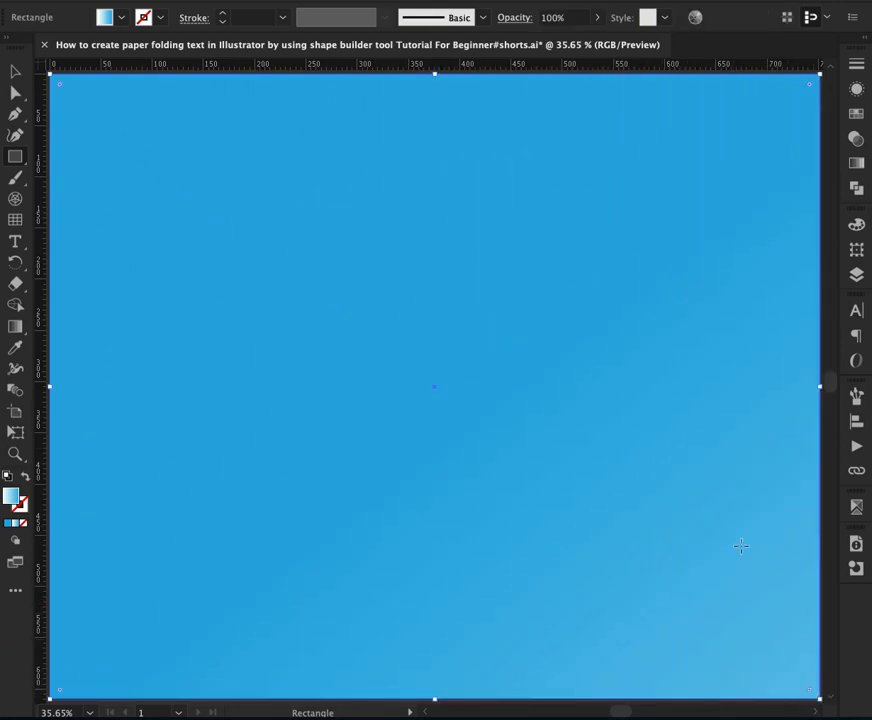
# - Send the background rectangle to the back, behind the letters and folds
pyautogui.press('v')
pyautogui.rightClick(441, 297)
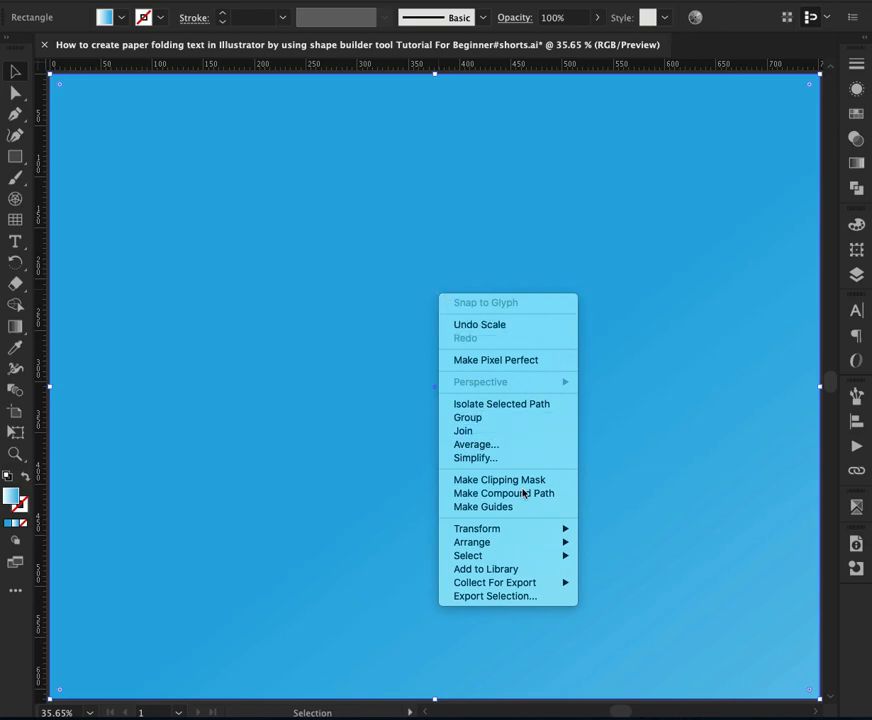
pyautogui.moveTo(545, 530)
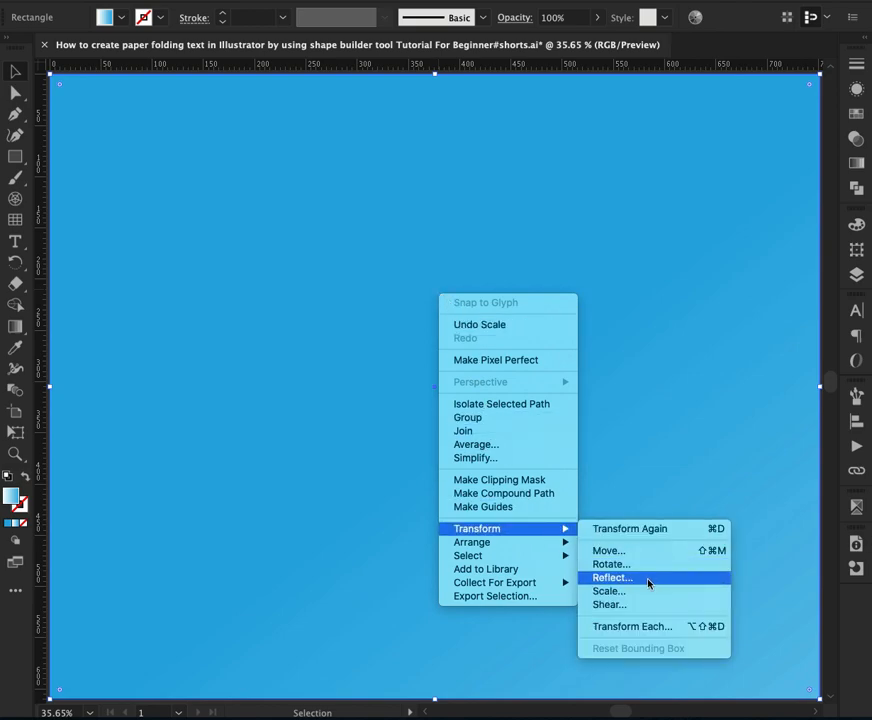
pyautogui.moveTo(519, 546)
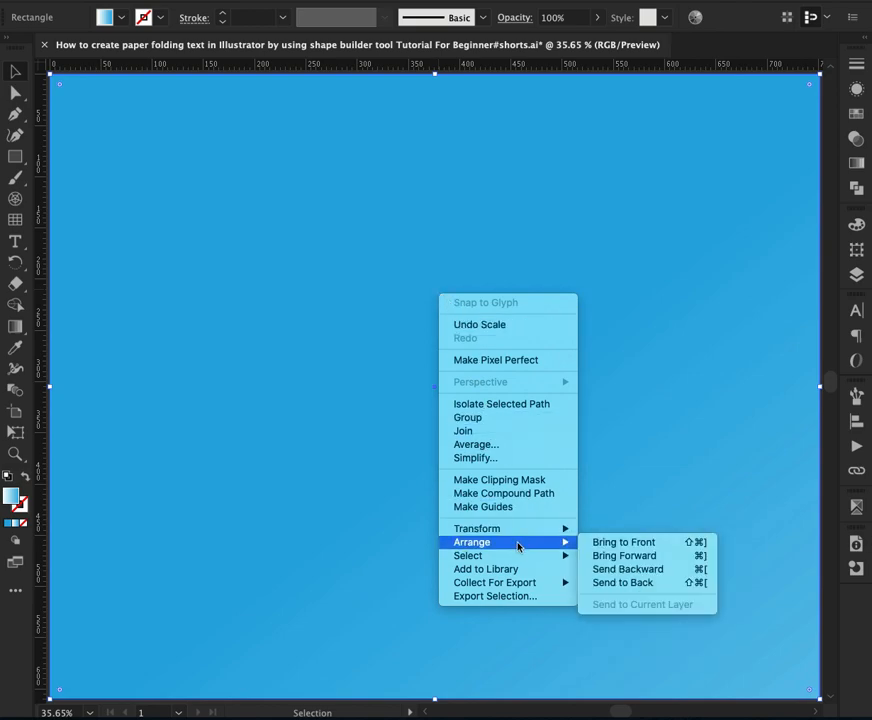
pyautogui.click(658, 582)
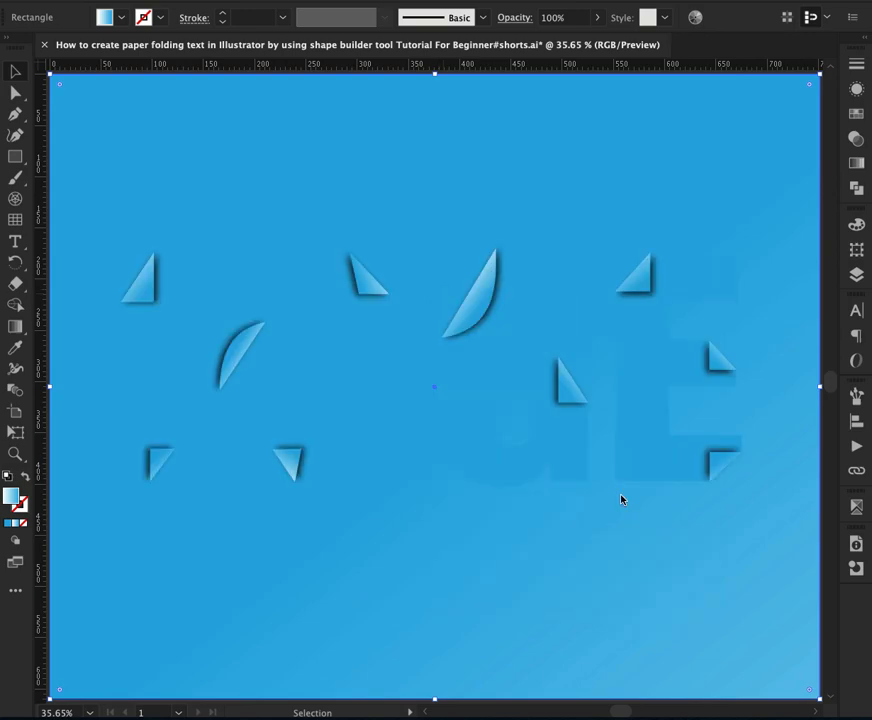
# - Fill the background rectangle with the solid yellow swatch
pyautogui.click(856, 113)
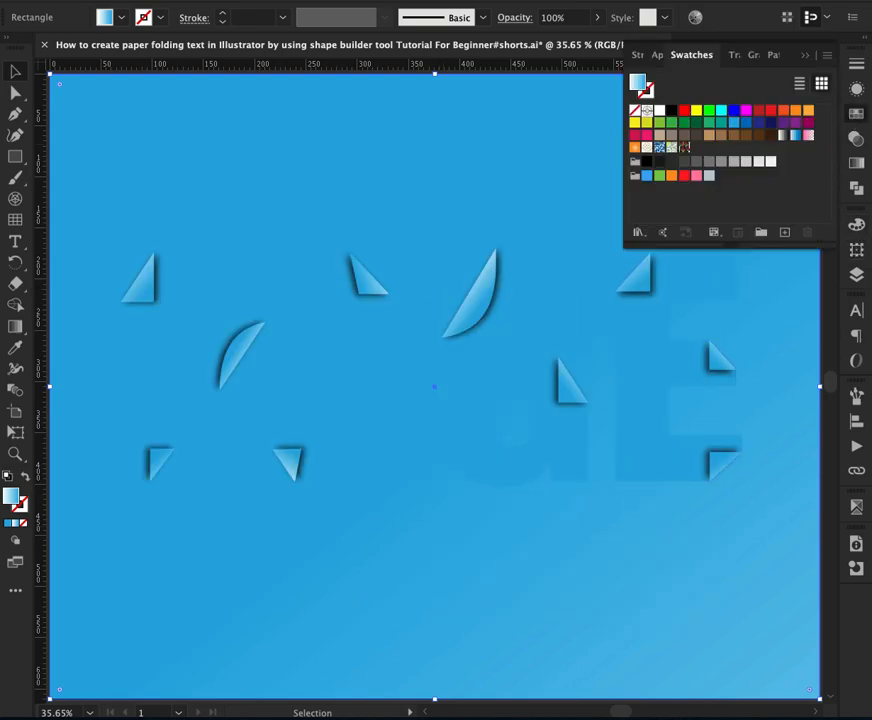
pyautogui.click(696, 111)
pyautogui.click(802, 58)
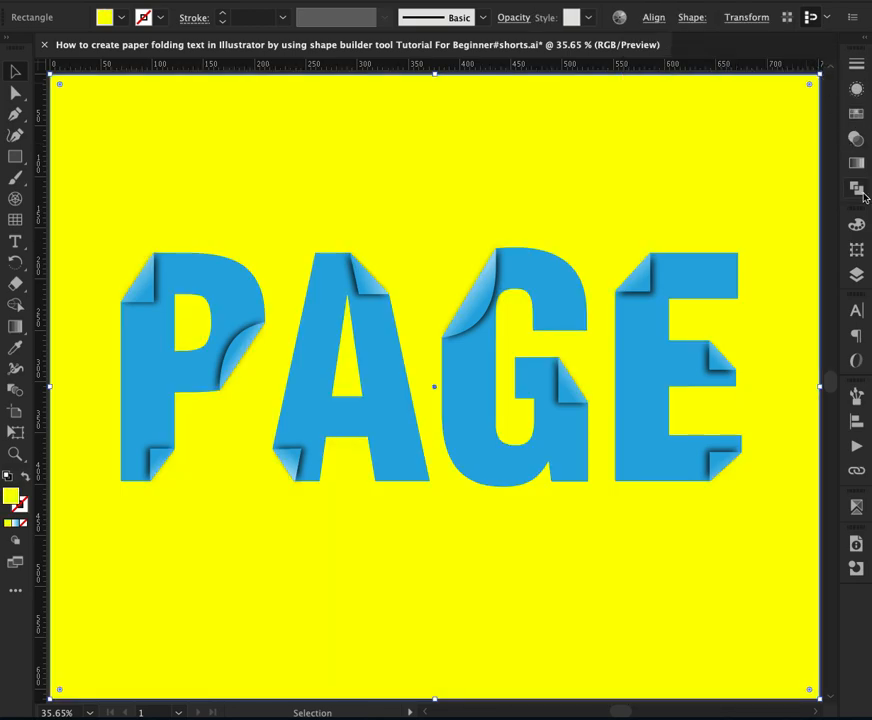
# - Fill the background rectangle with light yellow-green E1FF7C from the color spectrum and deselect it
pyautogui.click(857, 226)
pyautogui.moveTo(671, 403)
pyautogui.mouseDown()
pyautogui.moveTo(674, 353)
pyautogui.moveTo(675, 379)
pyautogui.mouseUp()
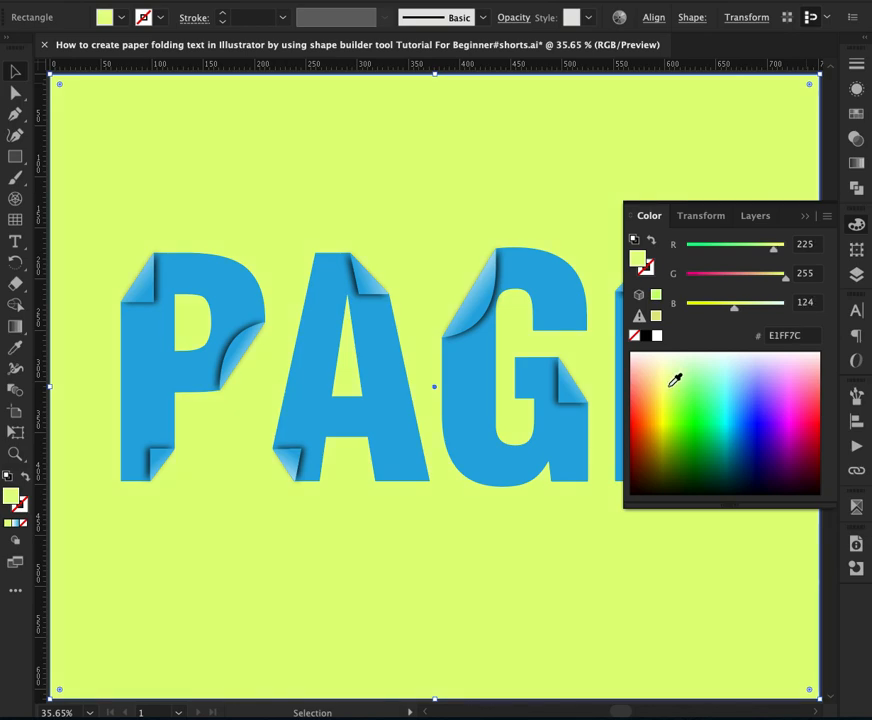
pyautogui.click(806, 216)
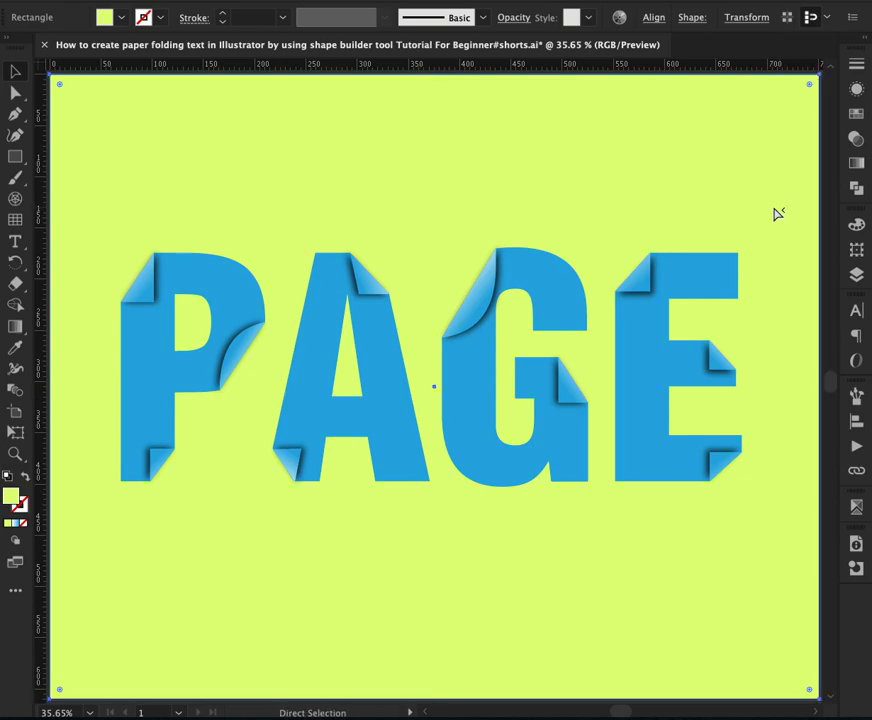
pyautogui.hotkey('ctrl', 'y')
pyautogui.click(759, 601)
pyautogui.hotkey('ctrl', 'y')
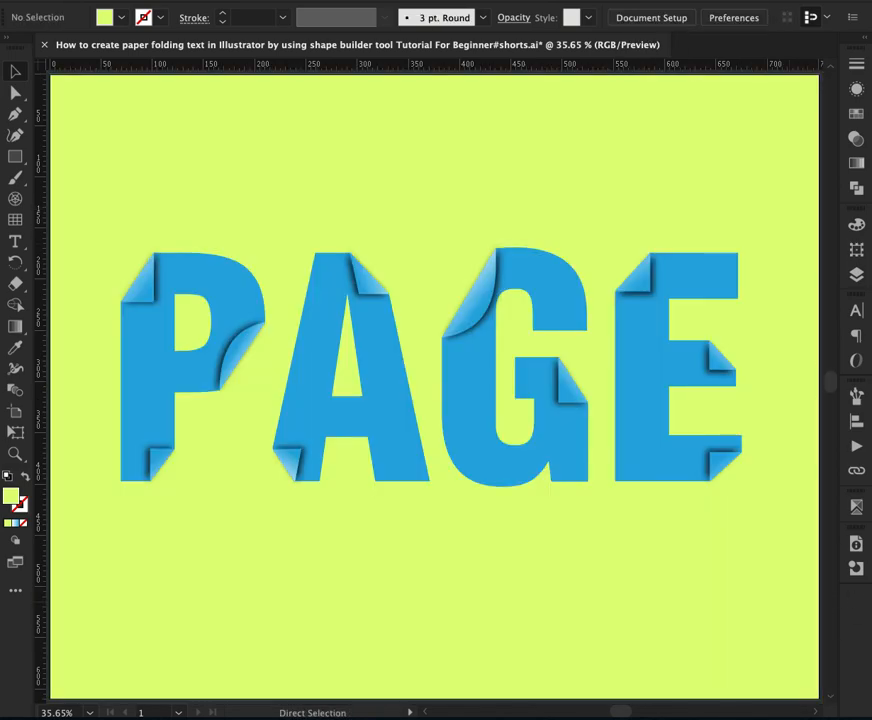